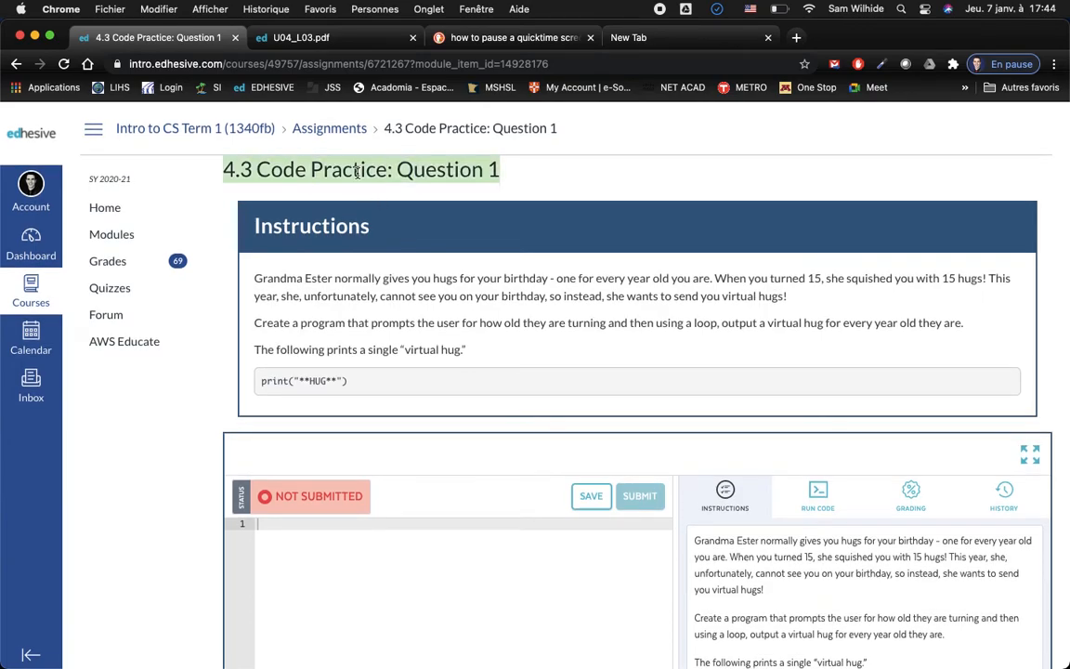
# Read through the Question 1 instructions about printing a virtual hug per year of age
pyautogui.click(356, 171)
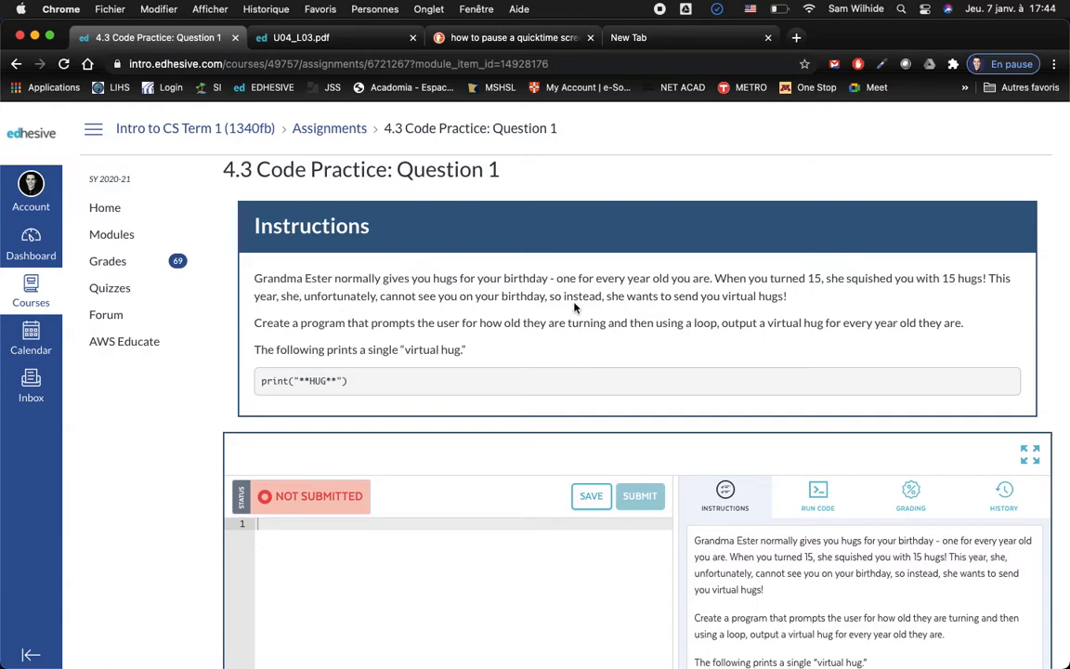
pyautogui.tripleClick(427, 297)
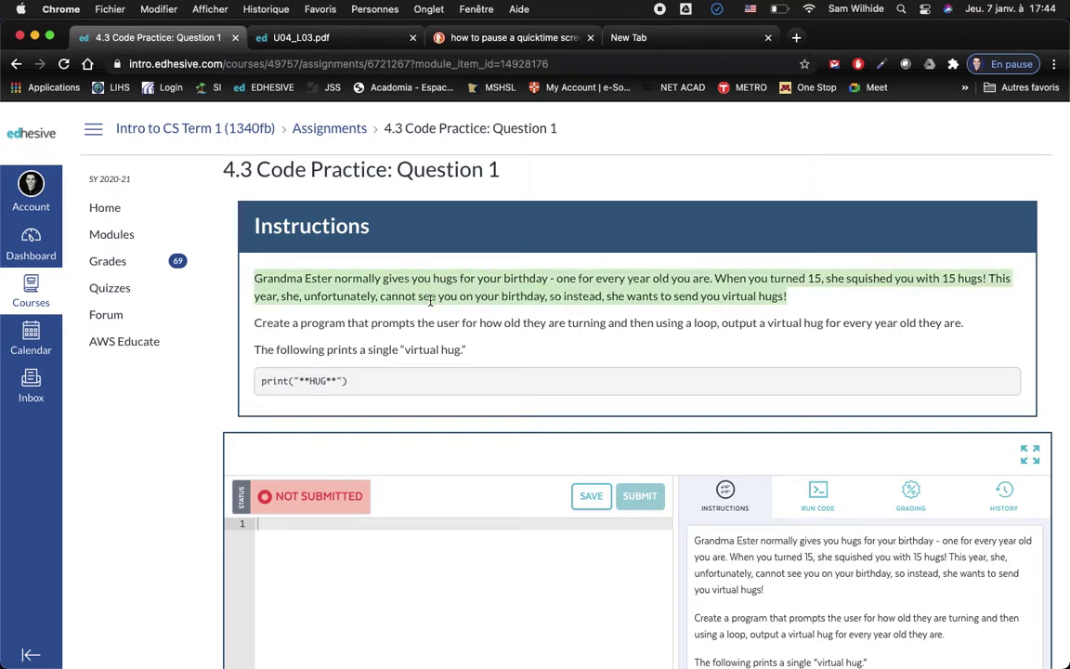
pyautogui.tripleClick(551, 326)
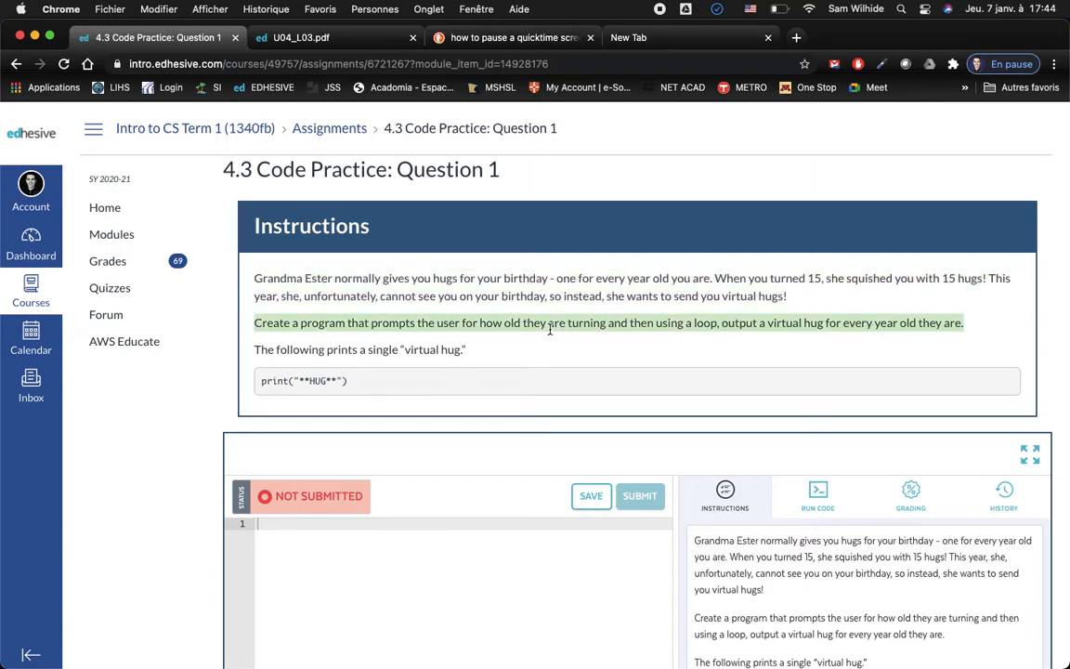
pyautogui.click(487, 351)
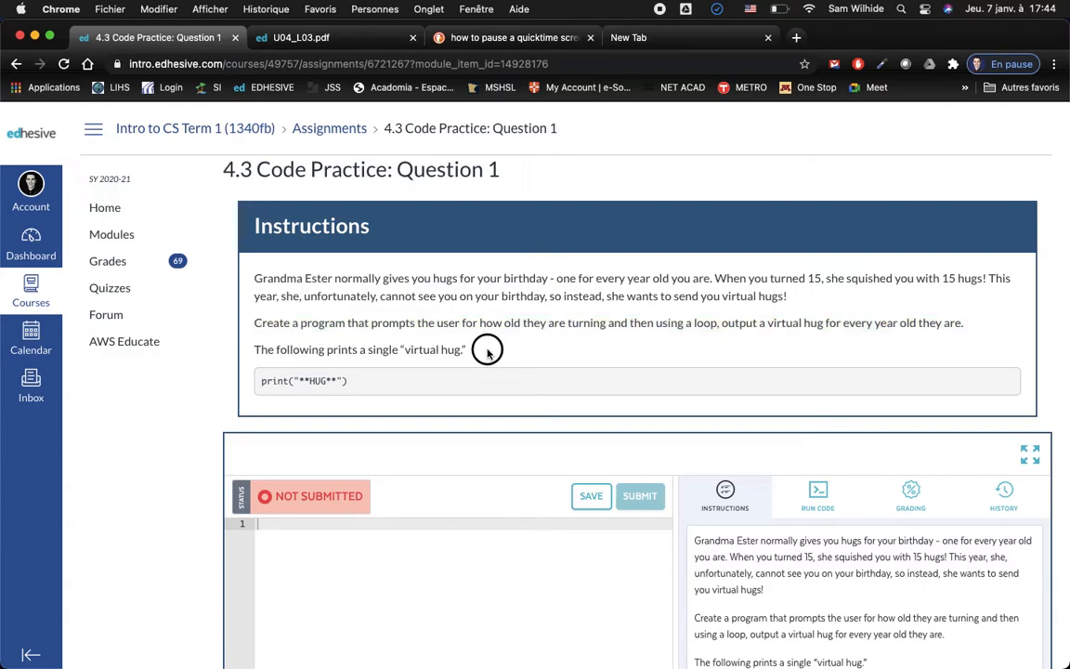
pyautogui.tripleClick(488, 351)
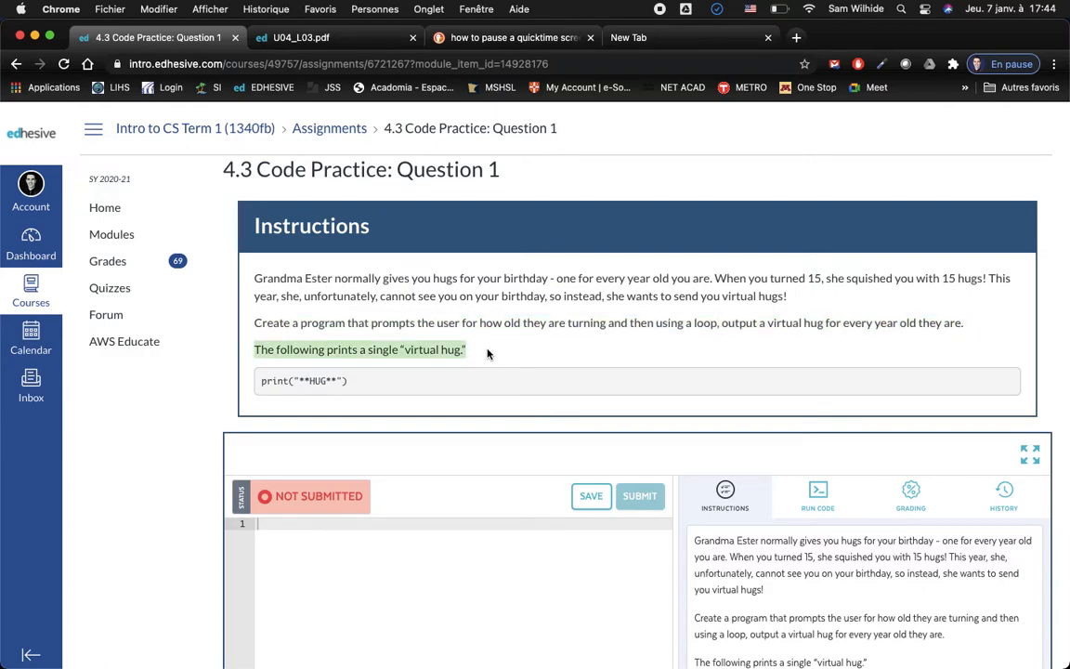
pyautogui.click(488, 352)
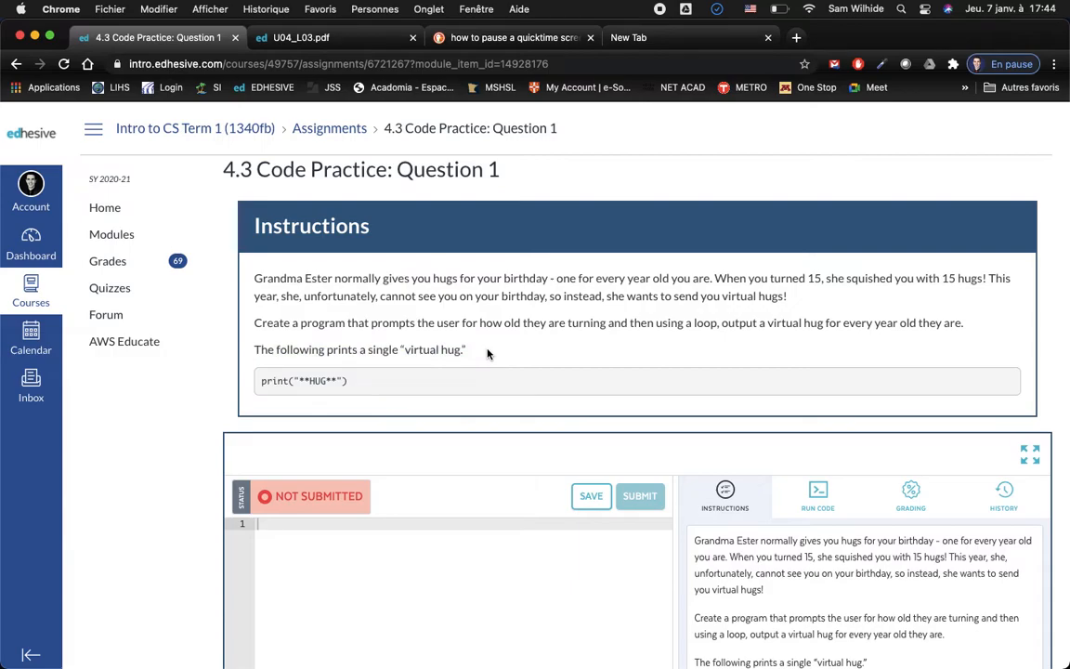
# Copy the example **HUG** print line into the editor with empty lines above it for the earlier code
pyautogui.moveTo(350, 381); pyautogui.dragTo(248, 381)
pyautogui.press('super+c')
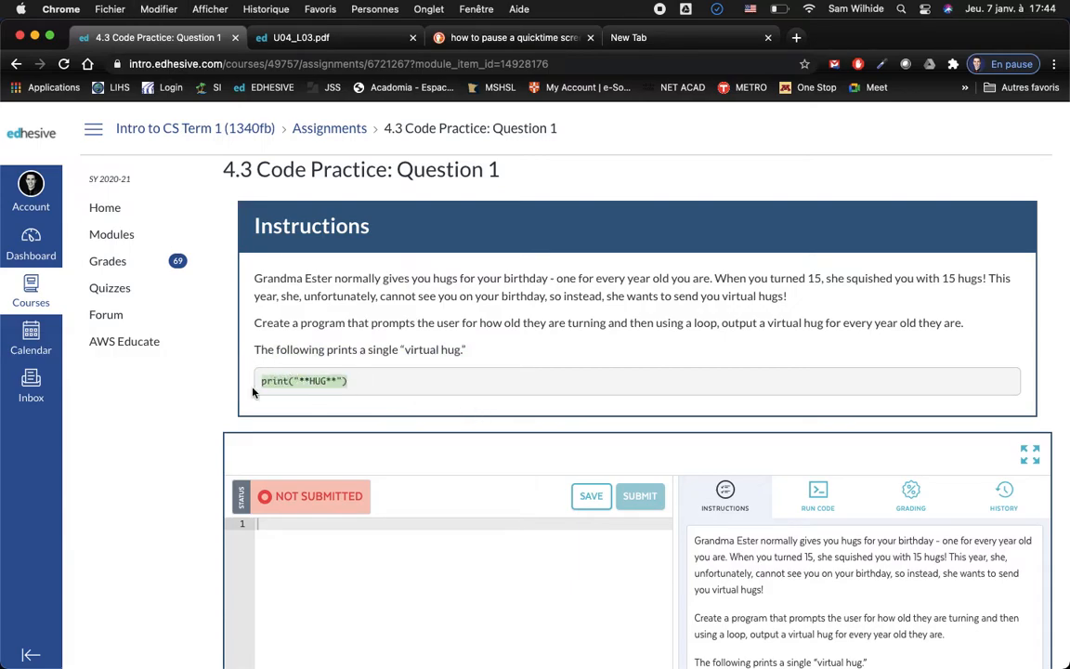
pyautogui.press('Return')
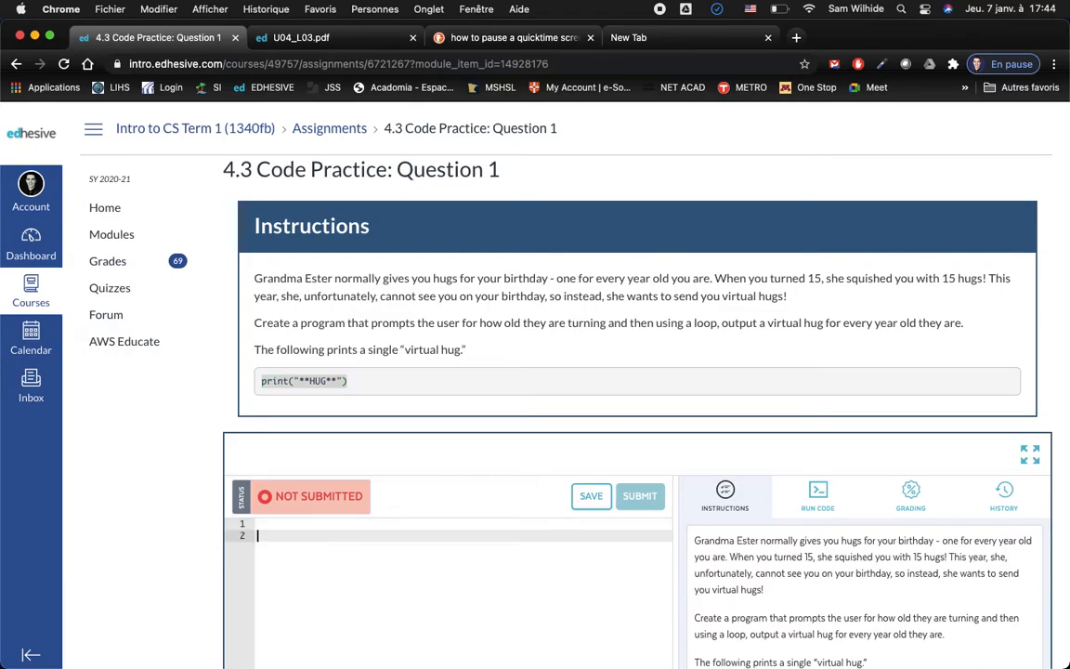
pyautogui.press('super+v')
pyautogui.press('Return')
pyautogui.press('Return')
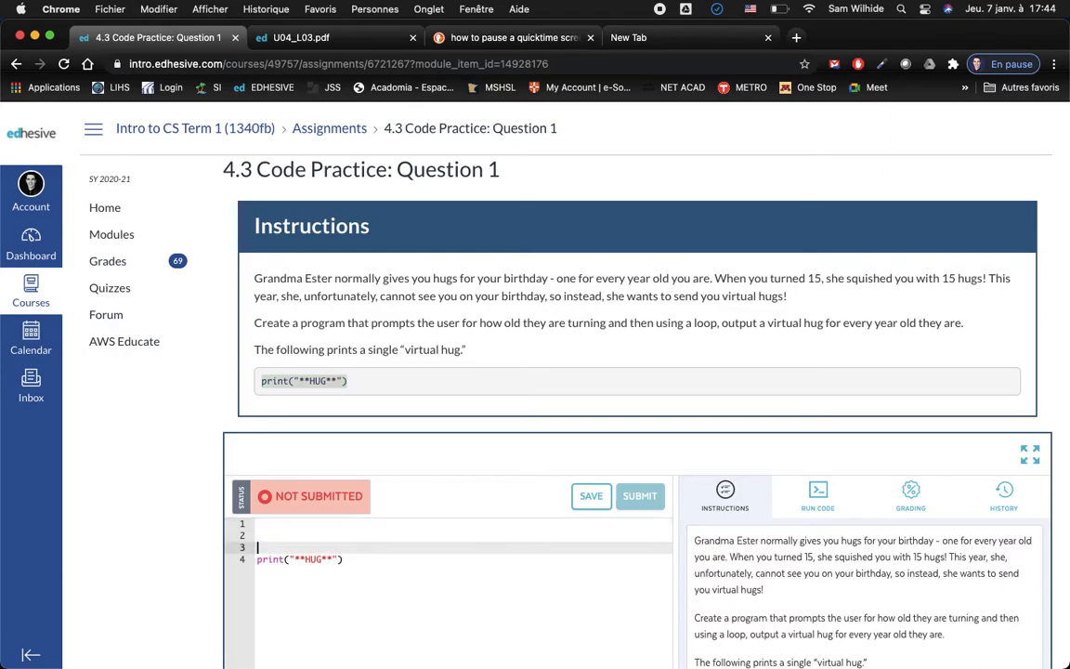
pyautogui.press('Return')
pyautogui.press('Up')
pyautogui.press('Up')
pyautogui.press('Up')
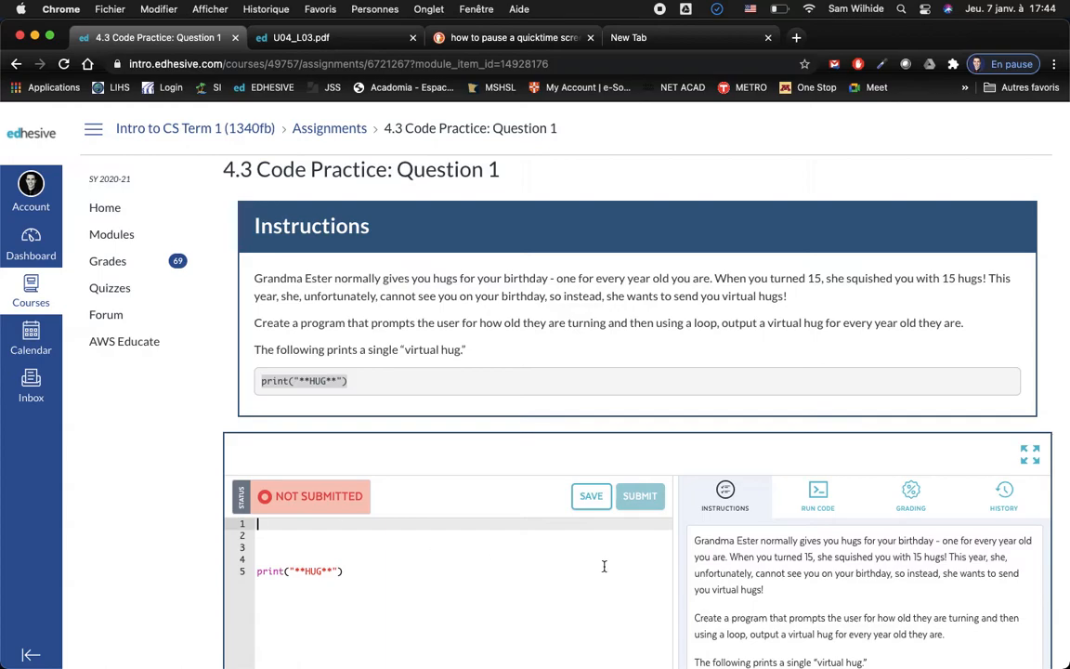
pyautogui.scroll(-1, 636, 563)
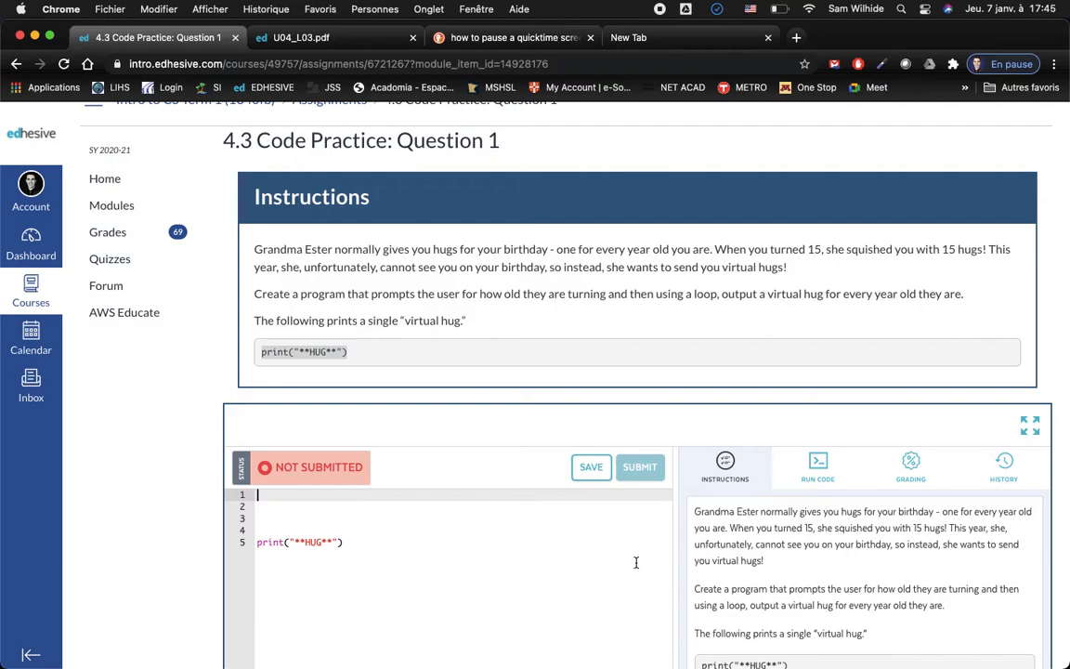
pyautogui.write('age = ')
pyautogui.write('int(i')
pyautogui.write('nput(')
pyautogui.write('"How old ')
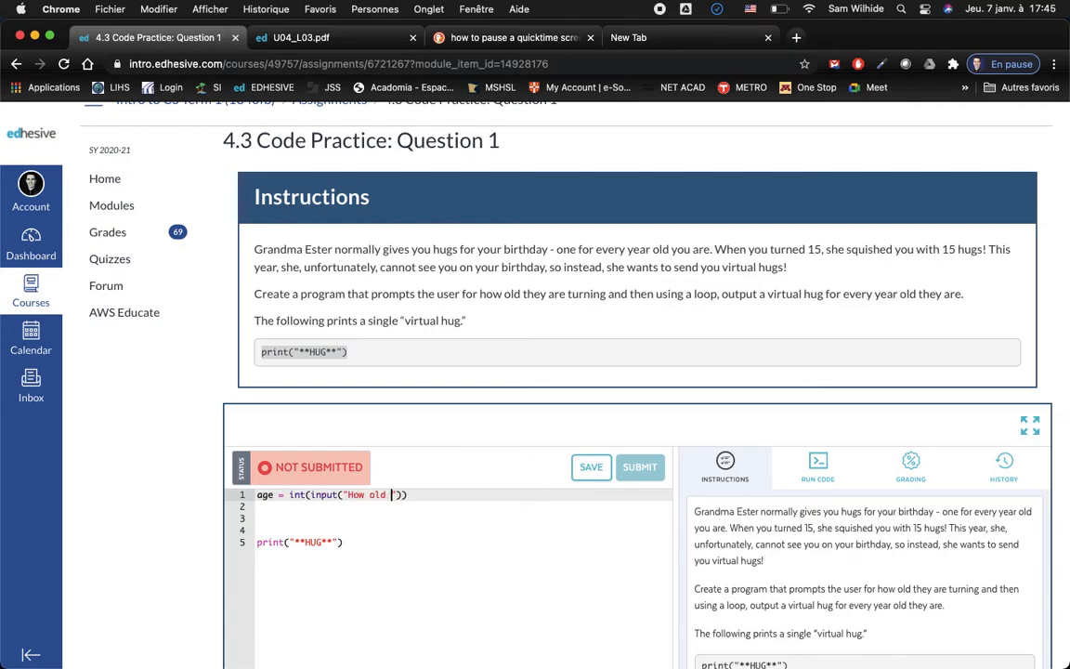
pyautogui.write('are you')
pyautogui.write('? "))')
# Write age = int(input("How old are you? ")) on line 1 and begin a while loop below it
pyautogui.press('Return')
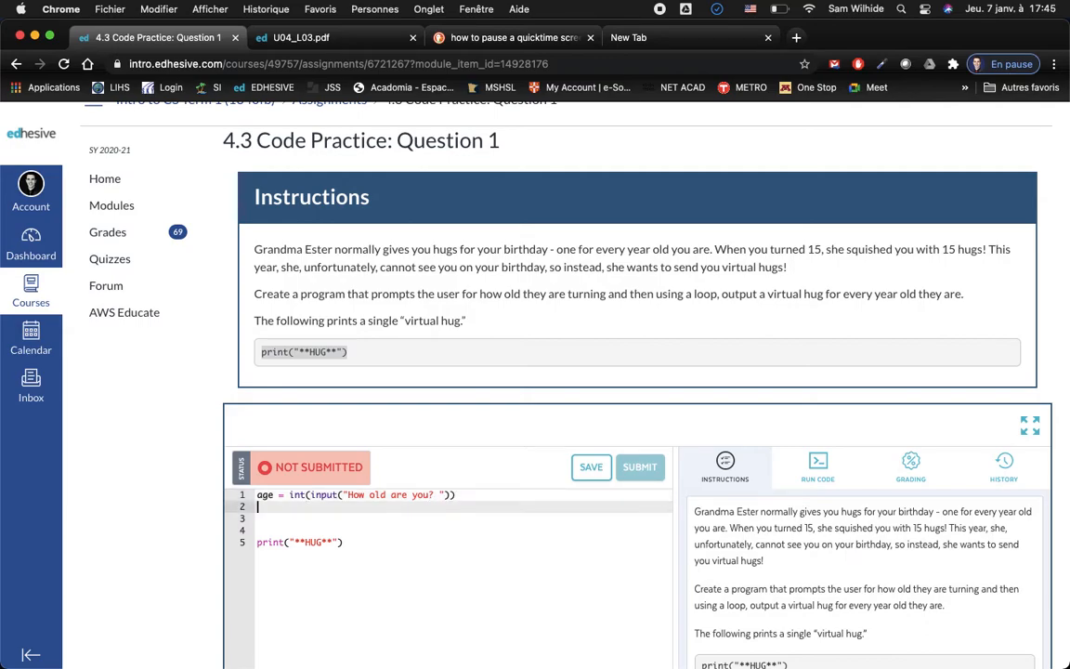
pyautogui.write('while')
pyautogui.write('(')
# Add a counter c = 0 after the age line and make the loop condition read while(c <= age):
pyautogui.click(520, 494)
pyautogui.press('Return')
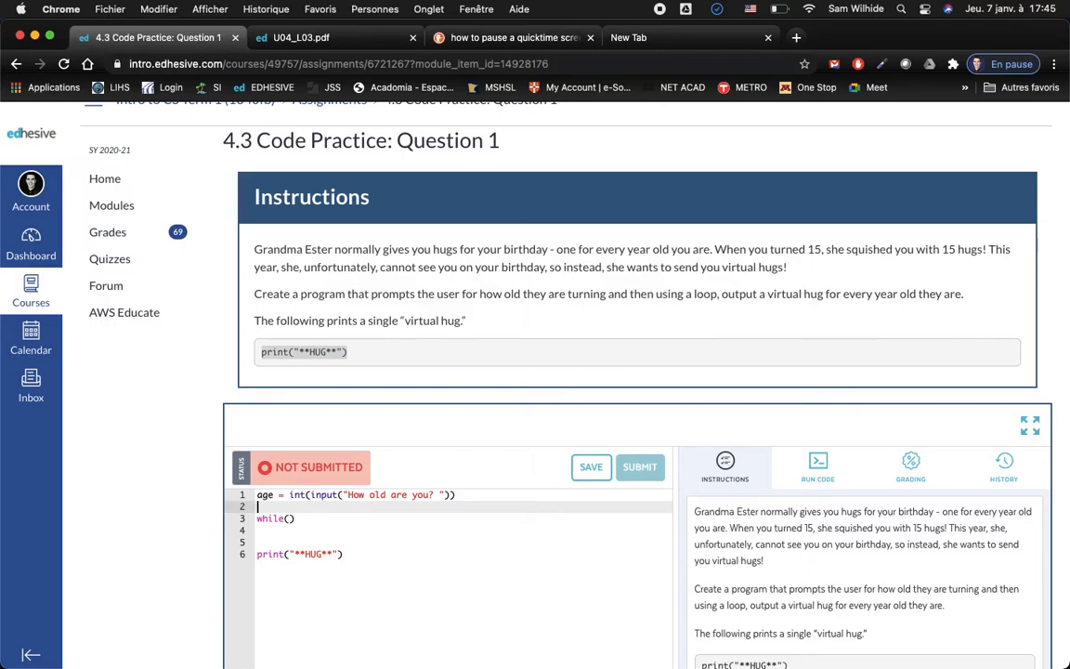
pyautogui.write('c = 0')
pyautogui.click(289, 518)
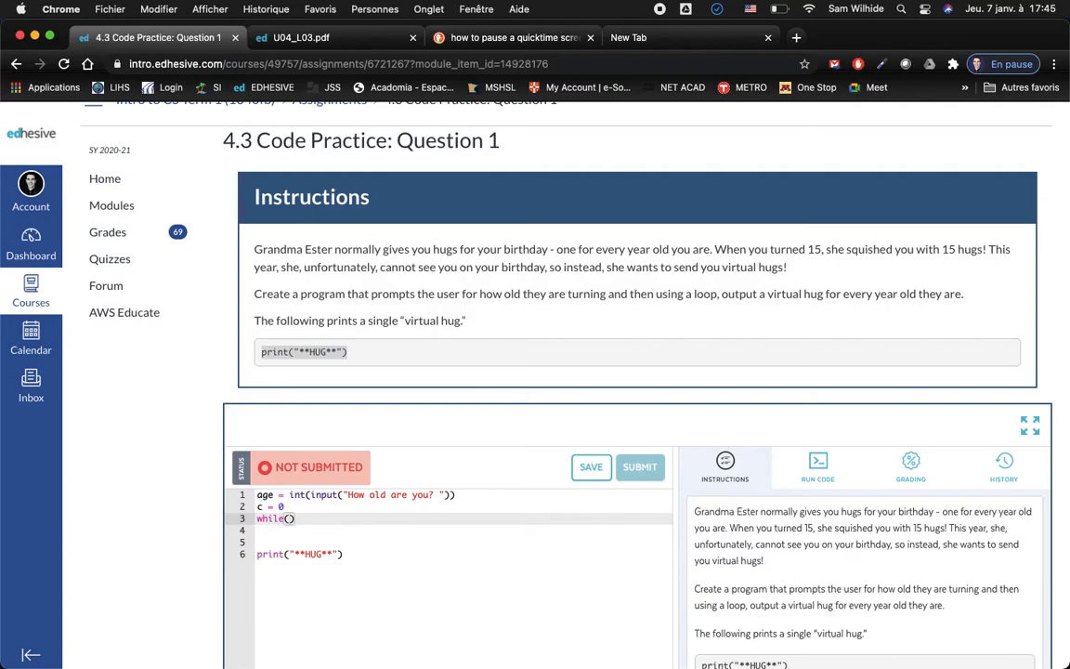
pyautogui.press('Up')
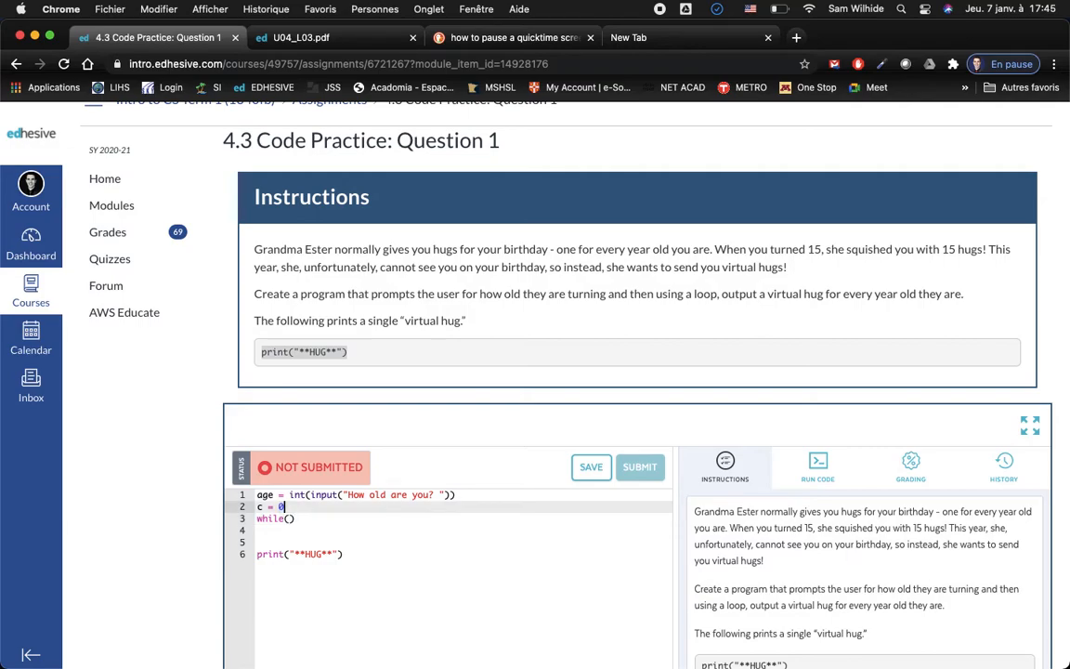
pyautogui.press('Down')
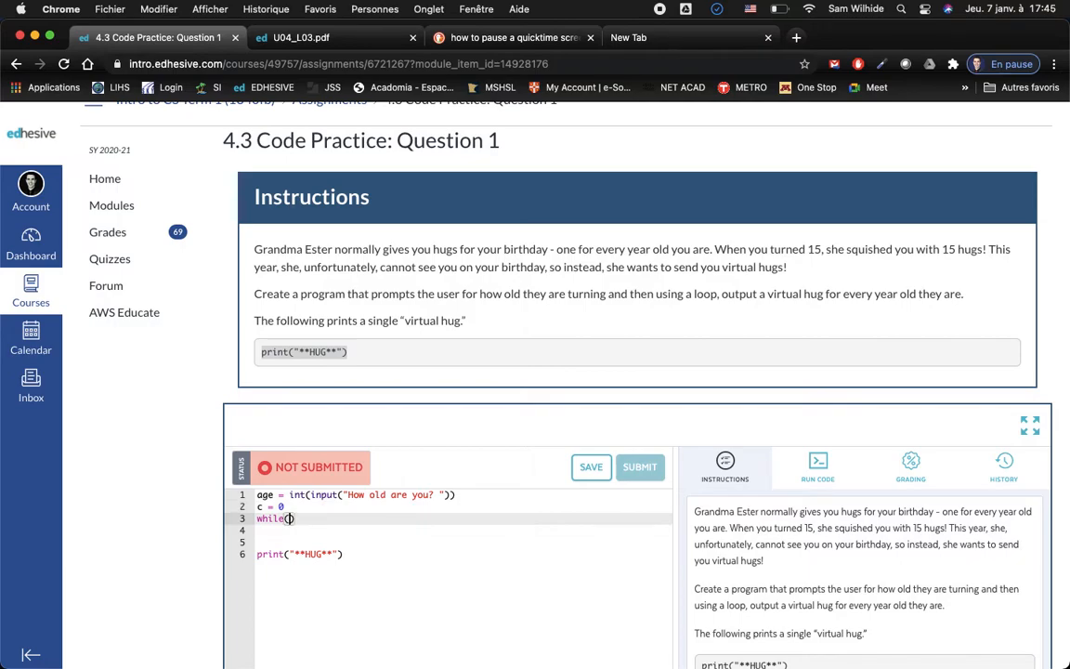
pyautogui.write('c')
pyautogui.write('<= ')
pyautogui.write('age)')
pyautogui.write(':')
pyautogui.press('Return')
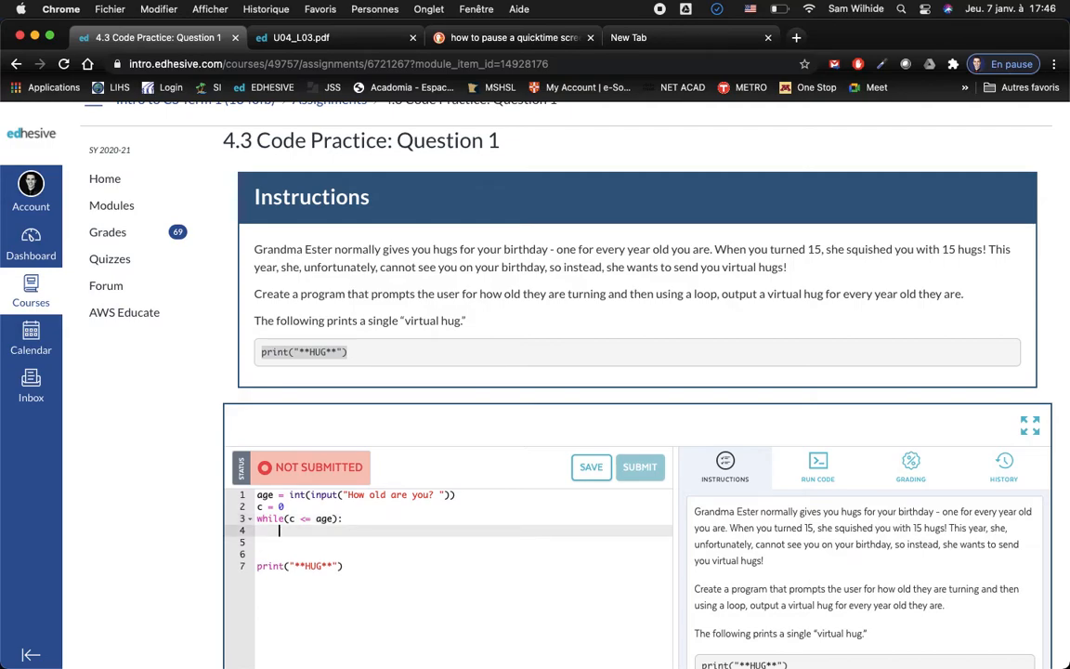
# Move the hug print line into the loop body, indented under the while header
pyautogui.press('Down')
pyautogui.press('Down')
pyautogui.press('Down')
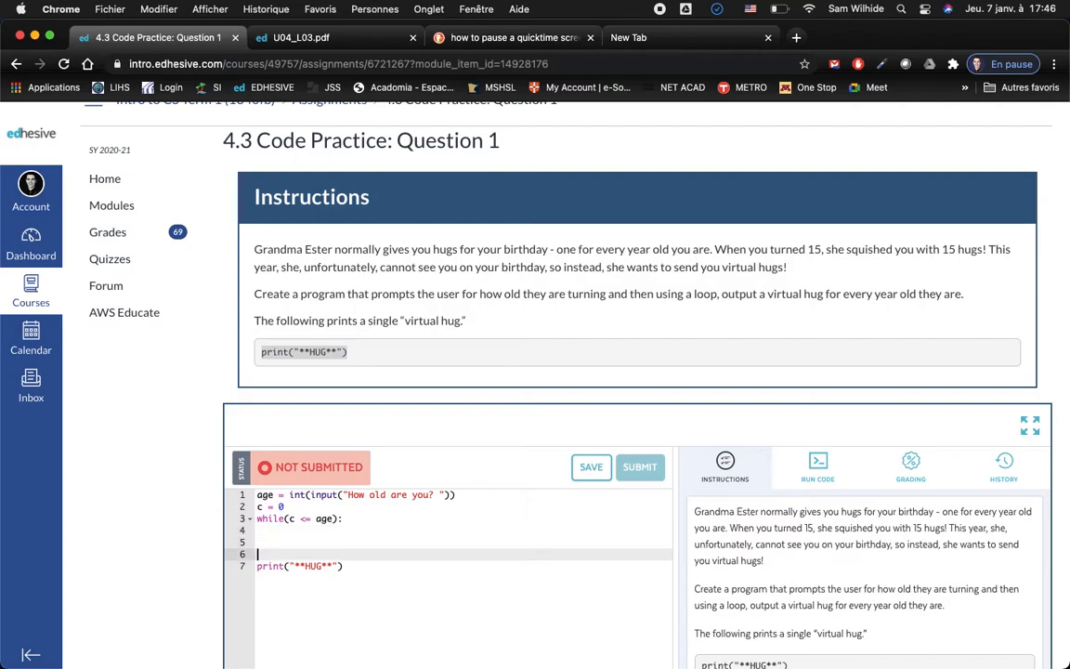
pyautogui.hotkey('shift', 'End')
pyautogui.press('super+x')
pyautogui.press('Up')
pyautogui.press('Up')
pyautogui.press('Up')
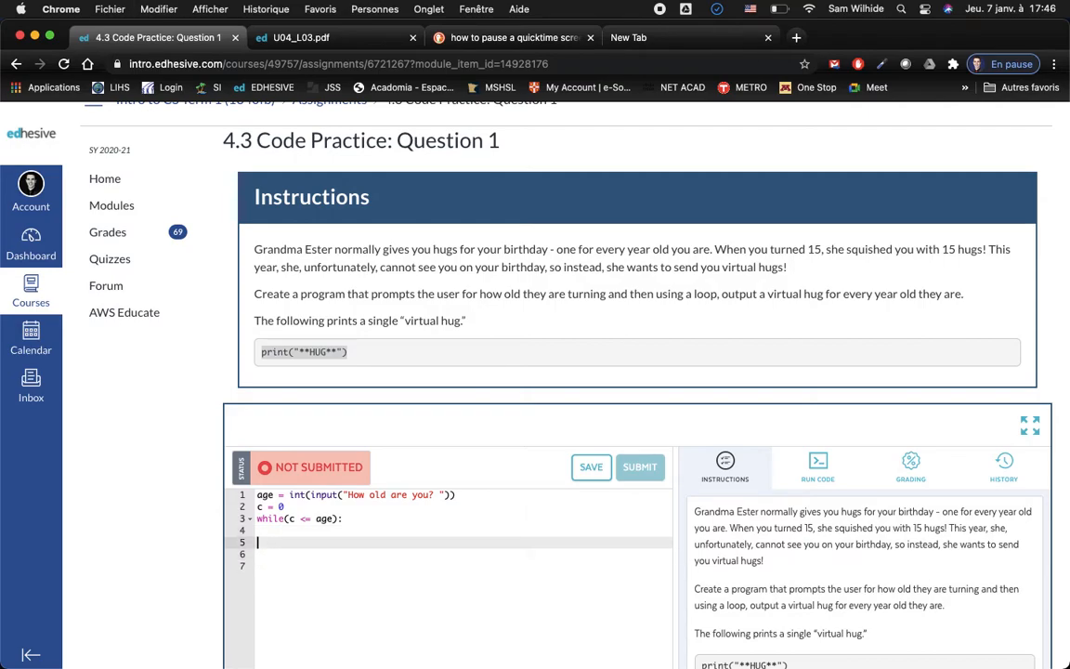
pyautogui.press('Tab')
pyautogui.press('super+v')
# Add c = c + 1 as the second line of the loop body
pyautogui.press('Up')
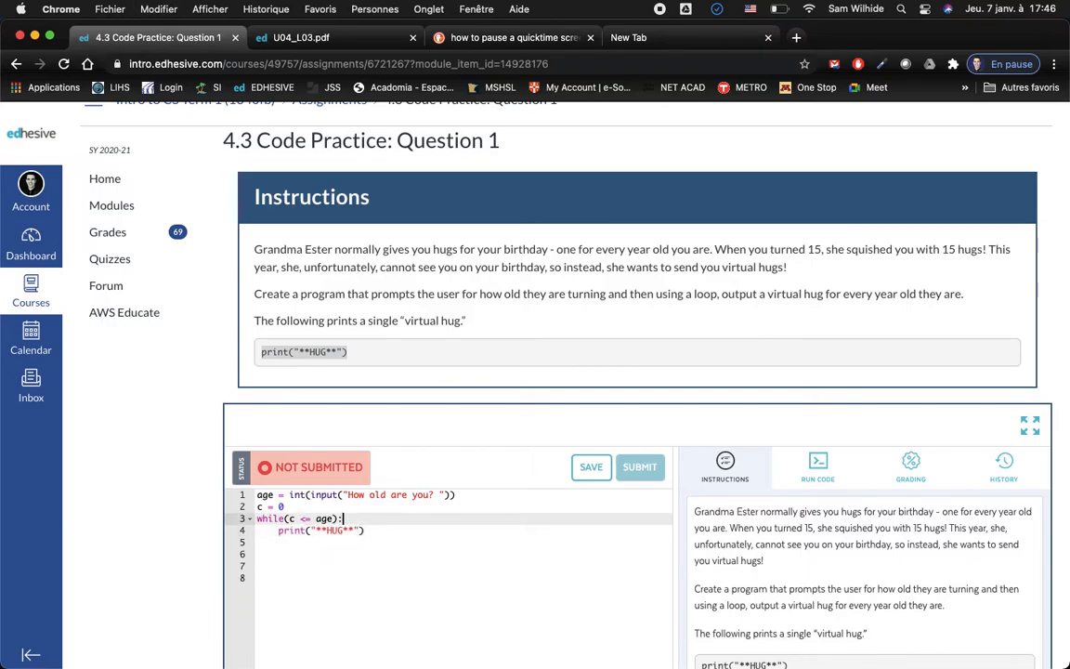
pyautogui.press('Down')
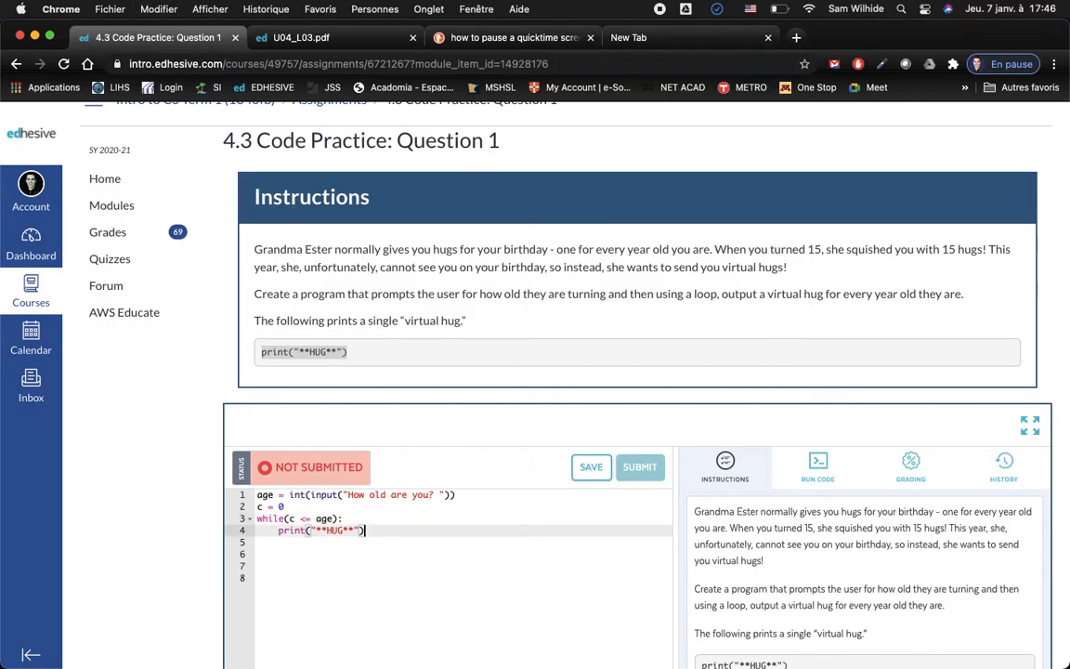
pyautogui.press('Return')
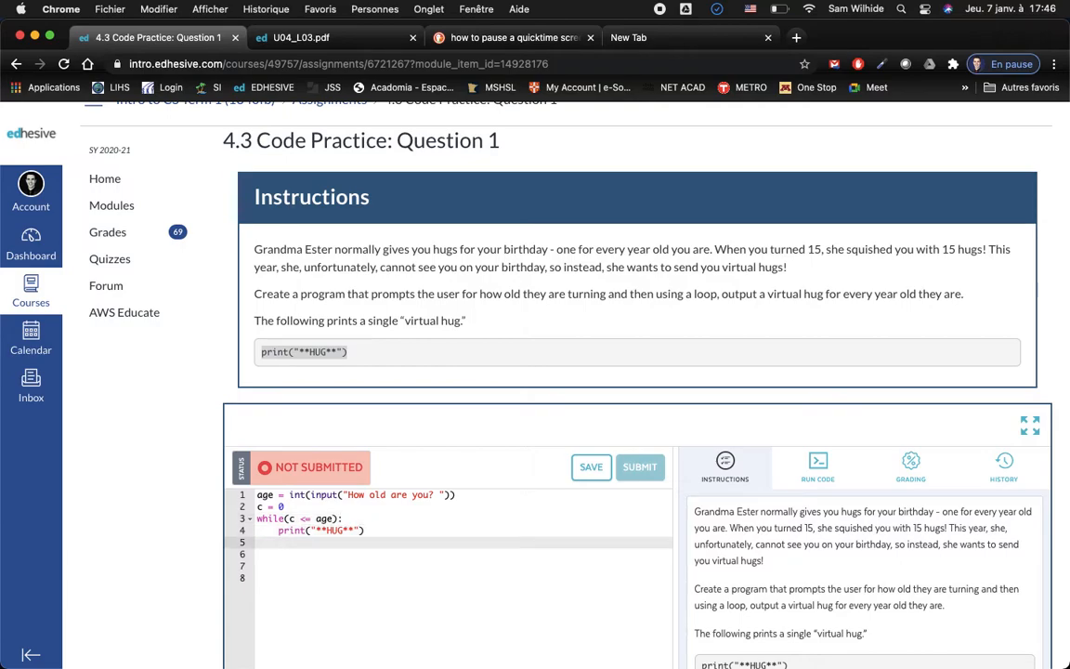
pyautogui.write('c = ')
pyautogui.write('c + 1')
pyautogui.press('Return')
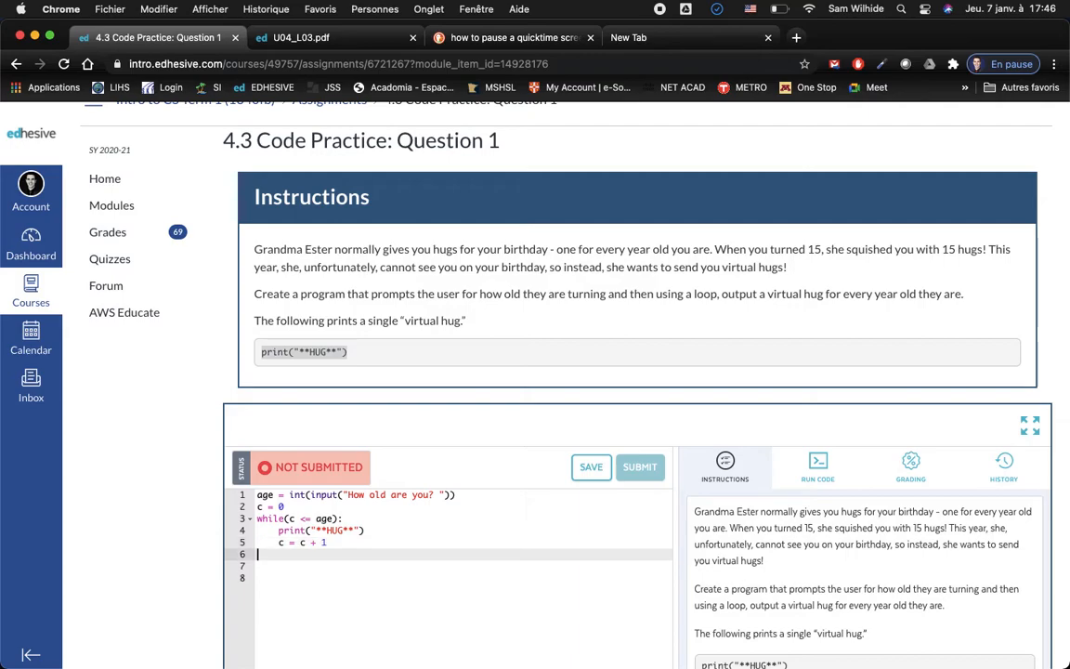
# Run the hug program with a first test age and count the printed hug lines
pyautogui.click(817, 466)
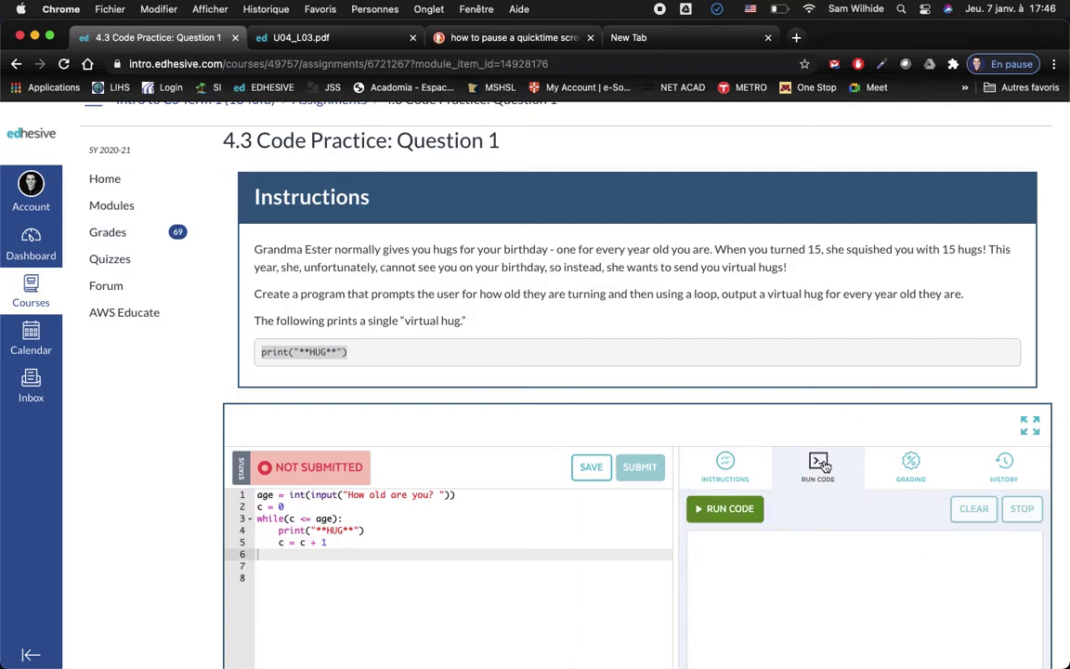
pyautogui.click(728, 509)
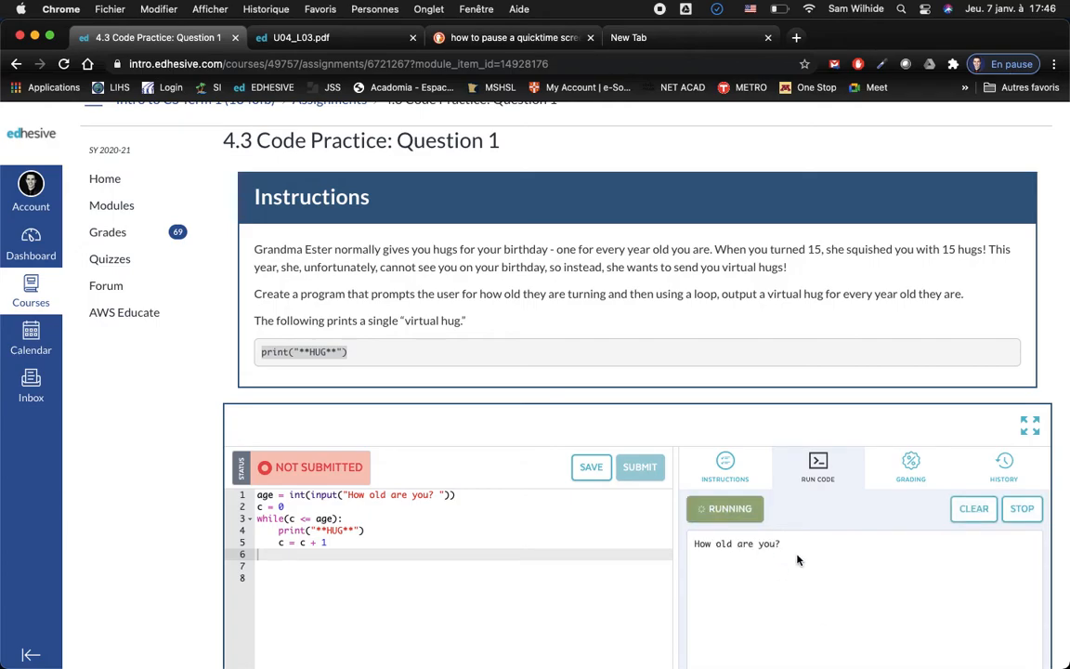
pyautogui.write('16')
pyautogui.press('Return')
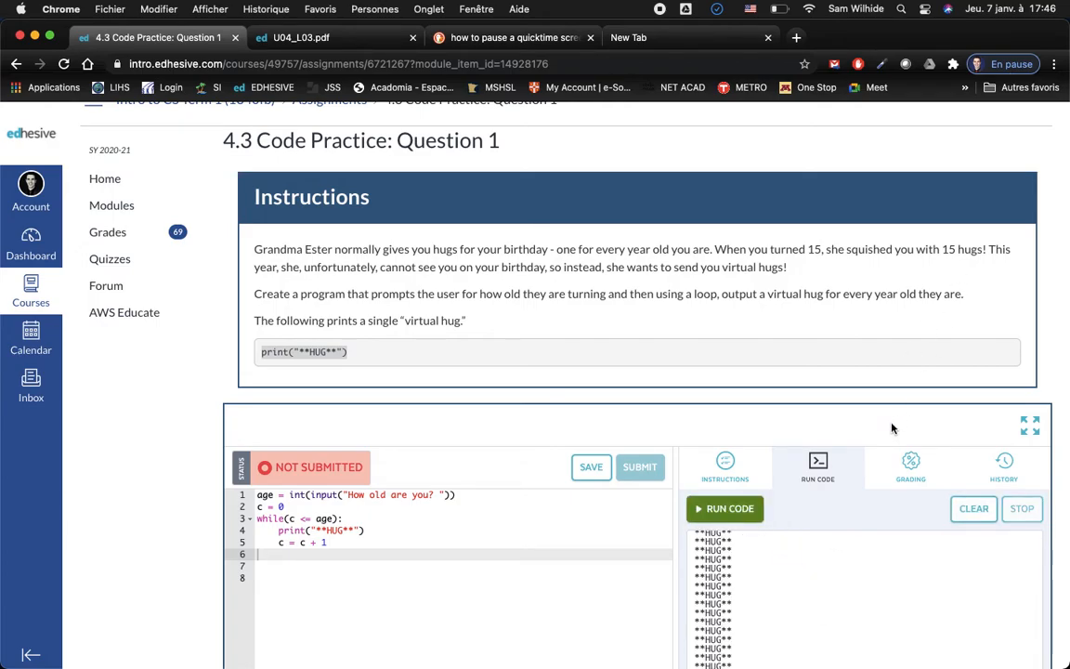
pyautogui.scroll(-8, 891, 429)
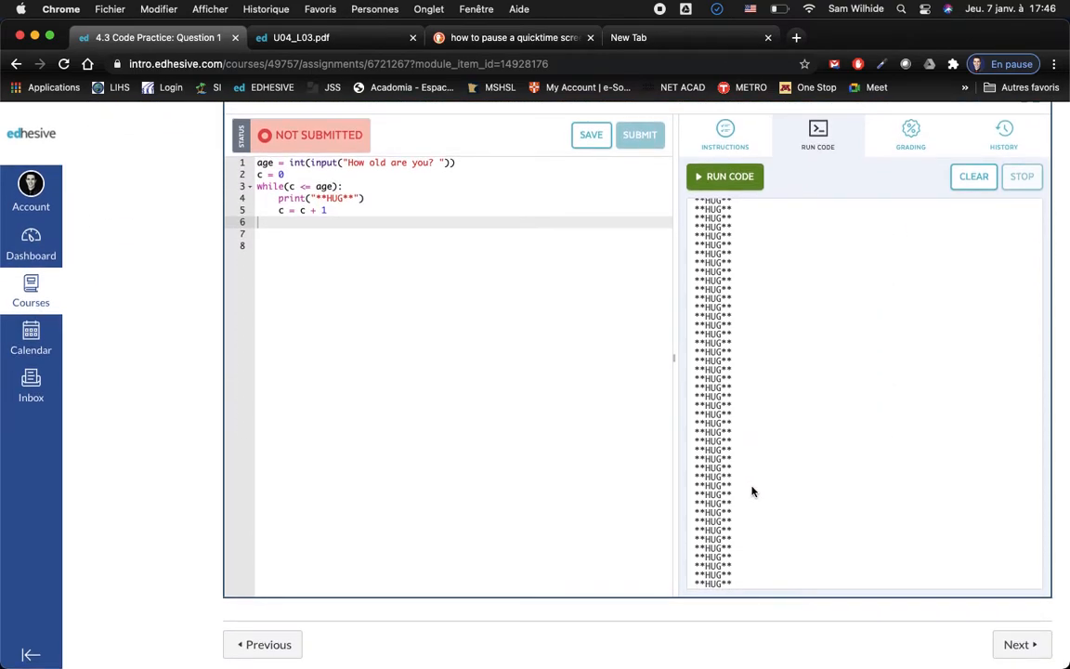
pyautogui.scroll(5, 752, 489)
pyautogui.moveTo(695, 215); pyautogui.dragTo(724, 332)
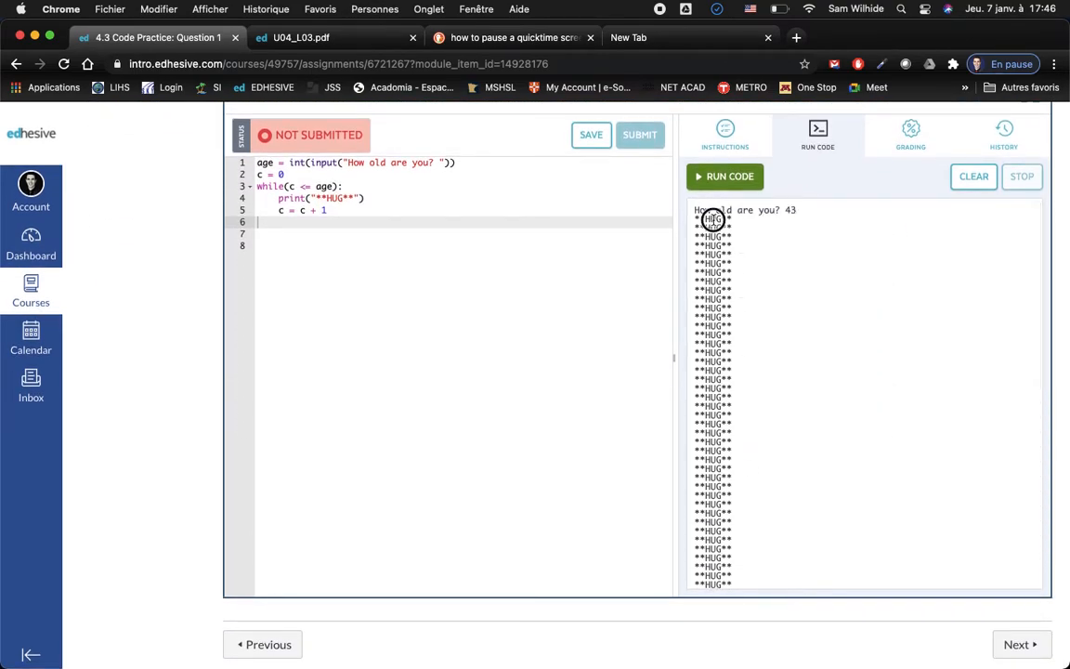
# Rerun with ages 1 and 5, noticing one hug too many, and go to the c = 0 line
pyautogui.click(780, 320)
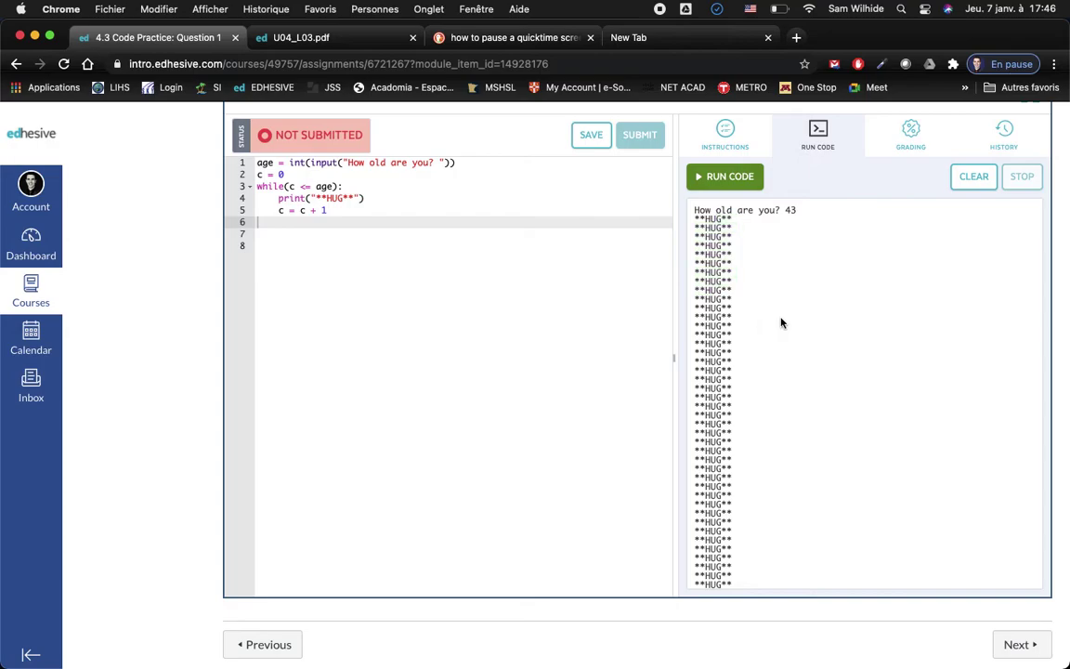
pyautogui.click(725, 175)
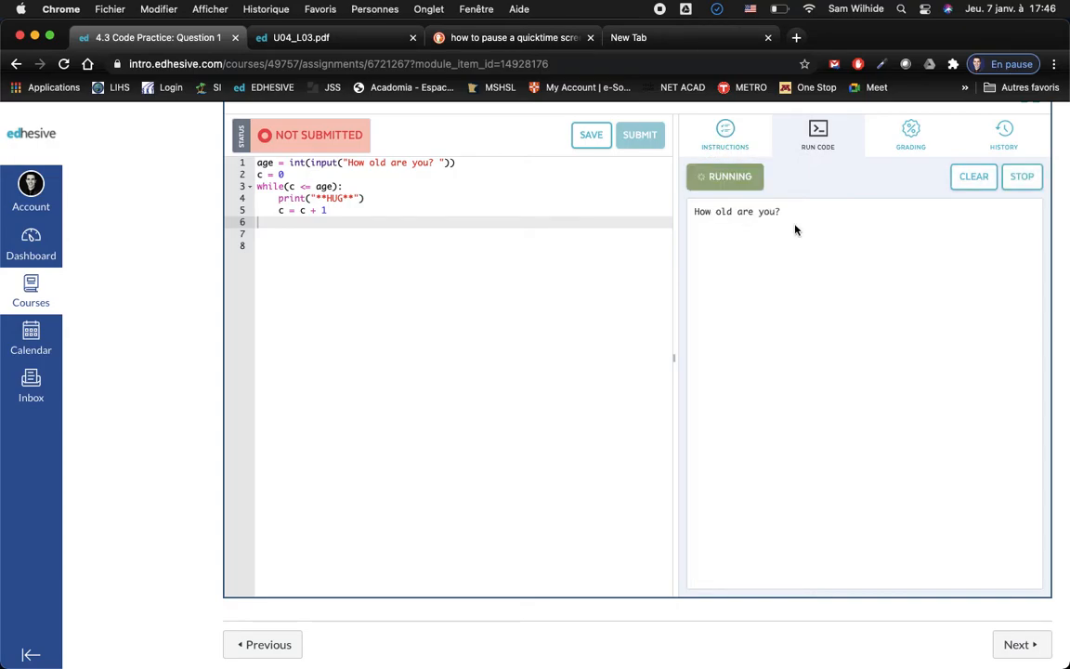
pyautogui.write('1')
pyautogui.press('Return')
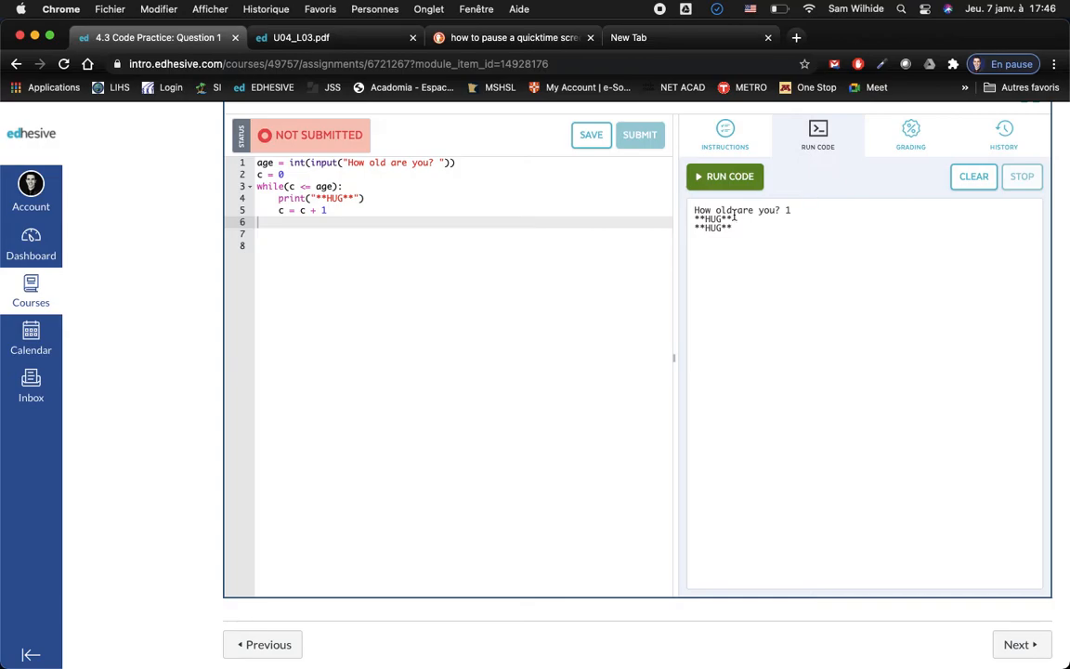
pyautogui.click(736, 176)
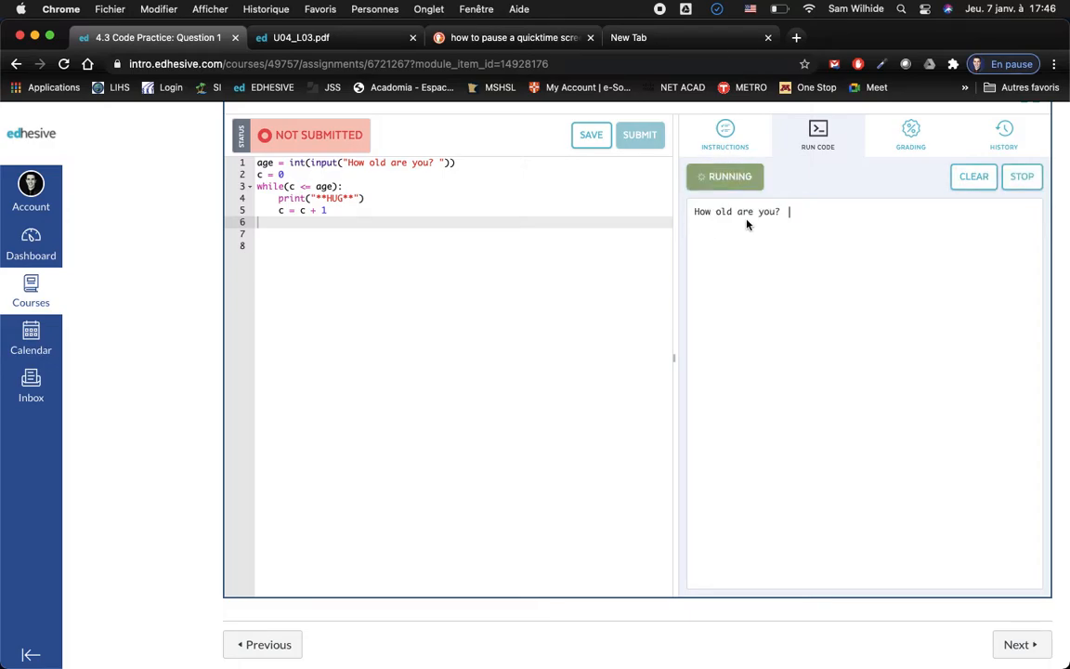
pyautogui.write('5')
pyautogui.press('Return')
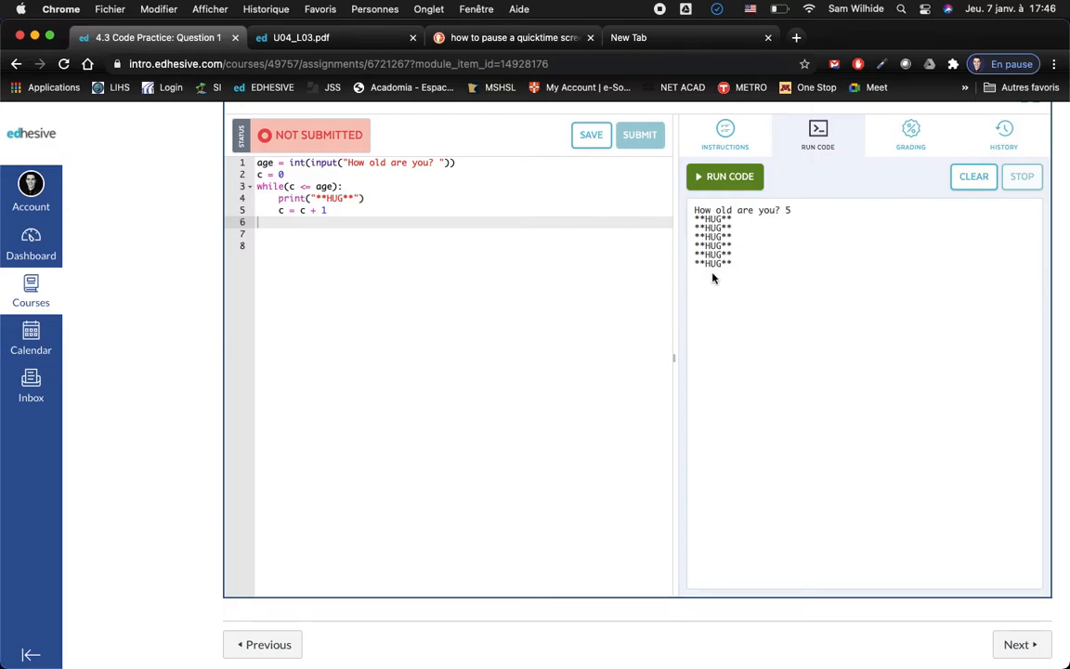
pyautogui.click(293, 175)
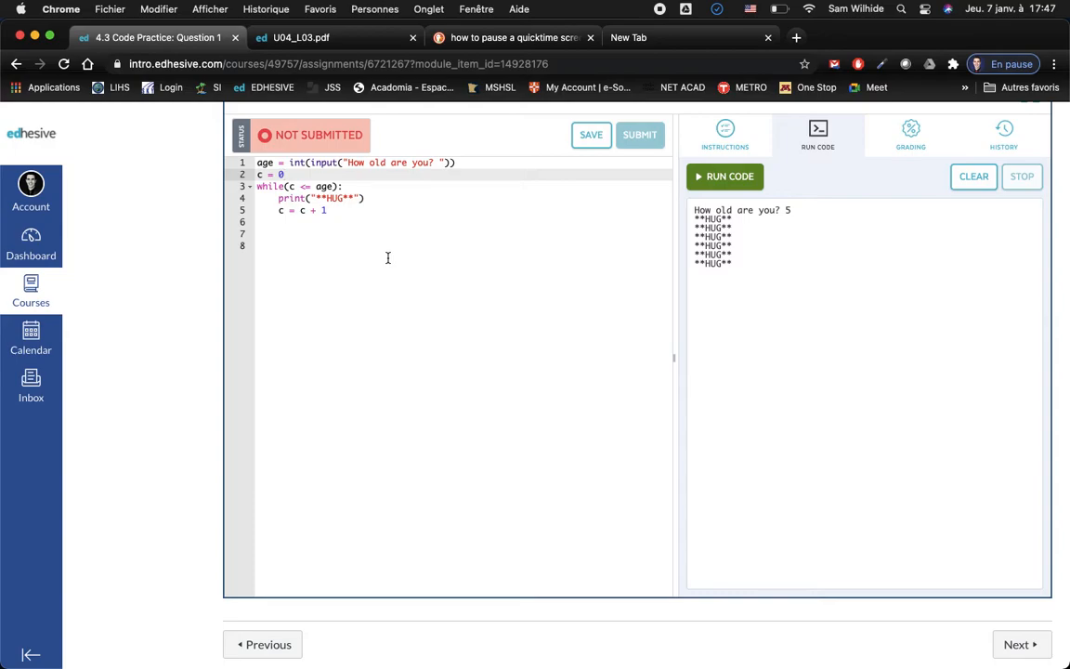
# Change the counter start to c = 1 and confirm age 1 prints exactly one hug
pyautogui.press('BackSpace')
pyautogui.write('1')
pyautogui.click(381, 211)
pyautogui.click(723, 178)
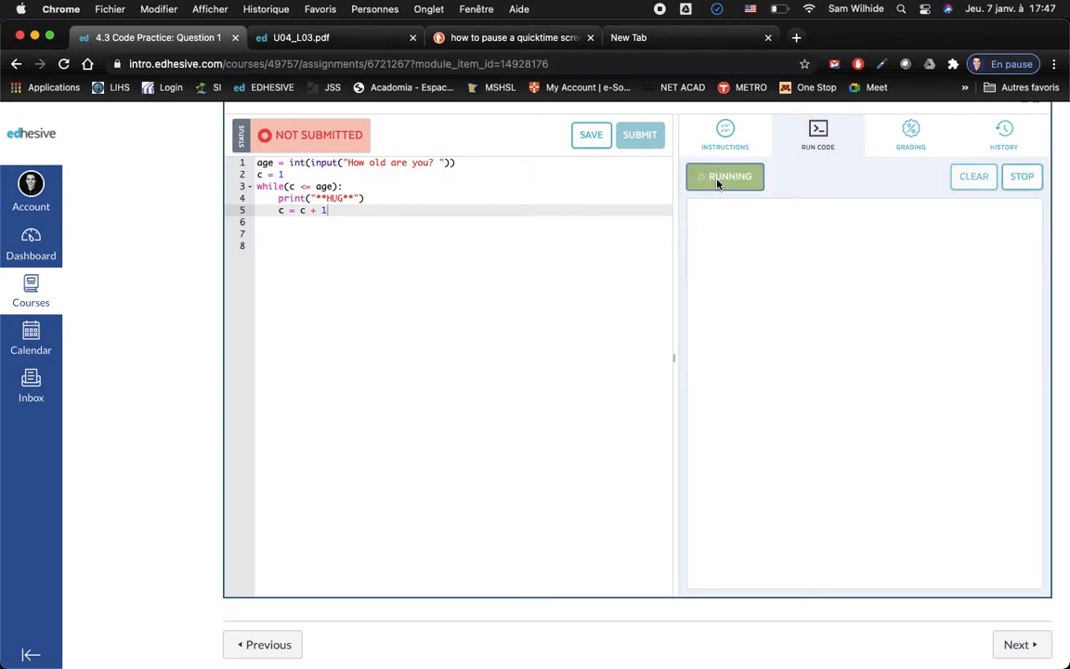
pyautogui.write('1')
pyautogui.press('Return')
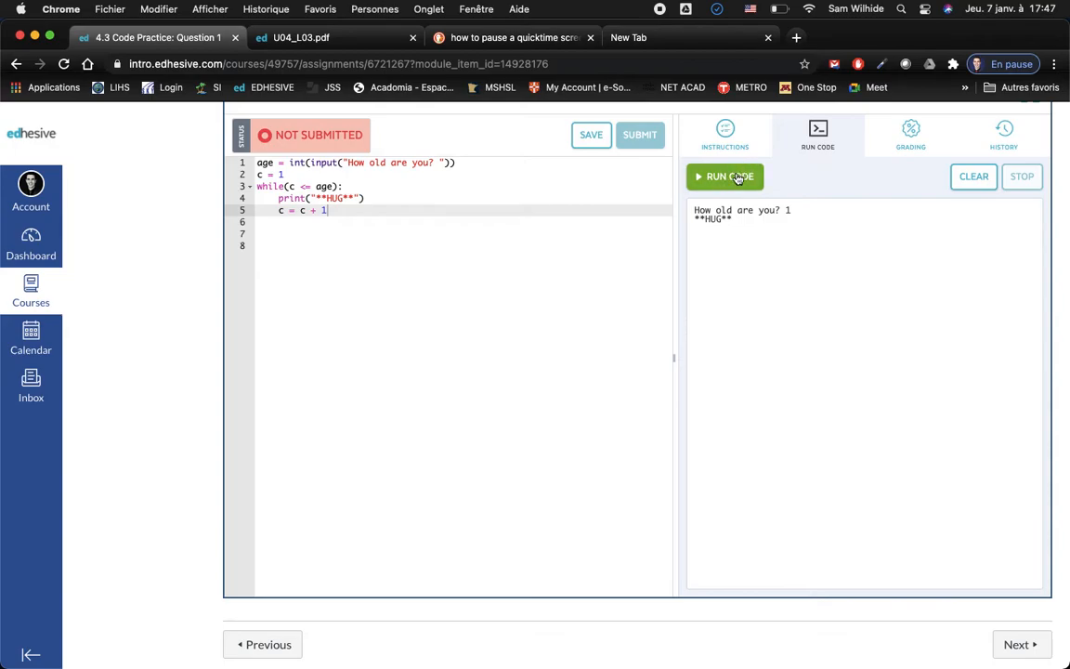
# Run again with age 7 and count the seven printed **HUG** lines
pyautogui.click(736, 178)
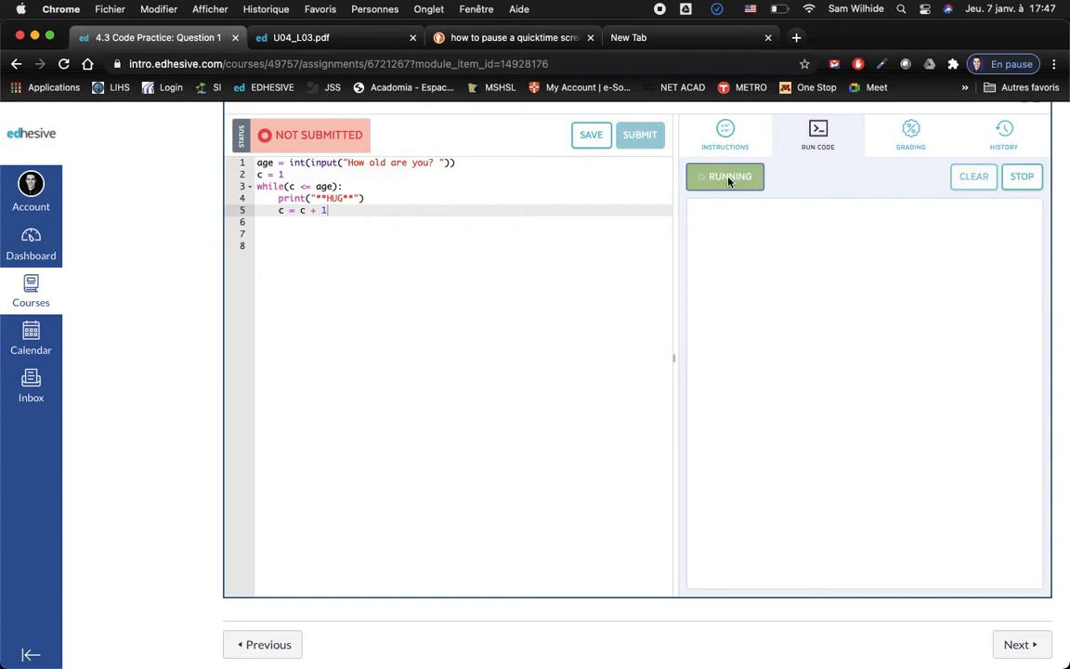
pyautogui.write('7')
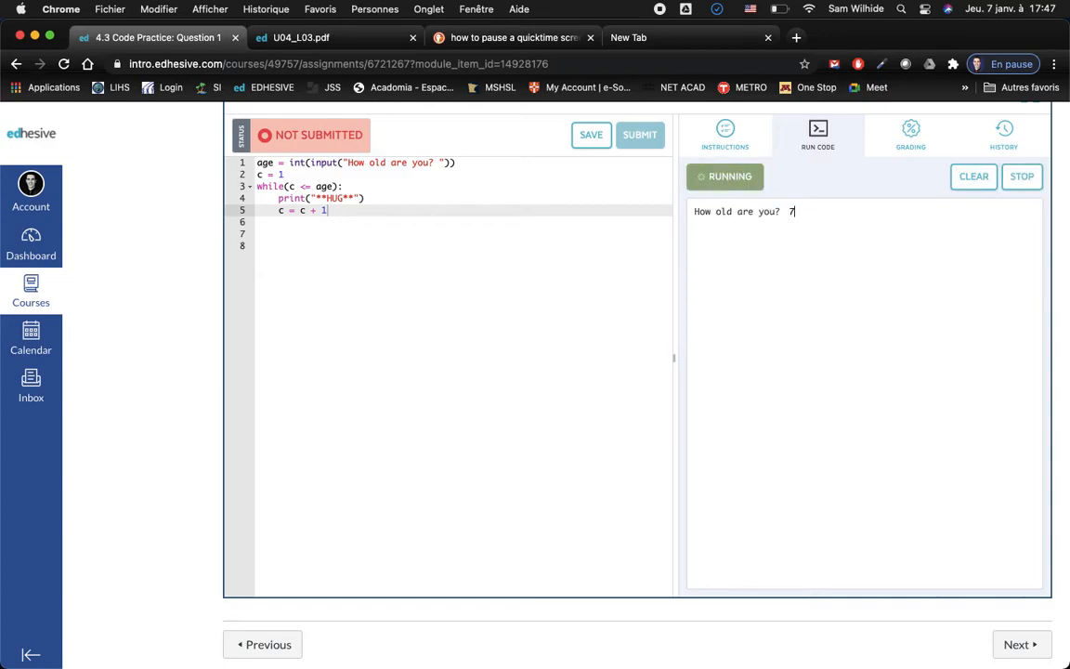
pyautogui.press('Return')
pyautogui.moveTo(717, 223); pyautogui.dragTo(715, 271)
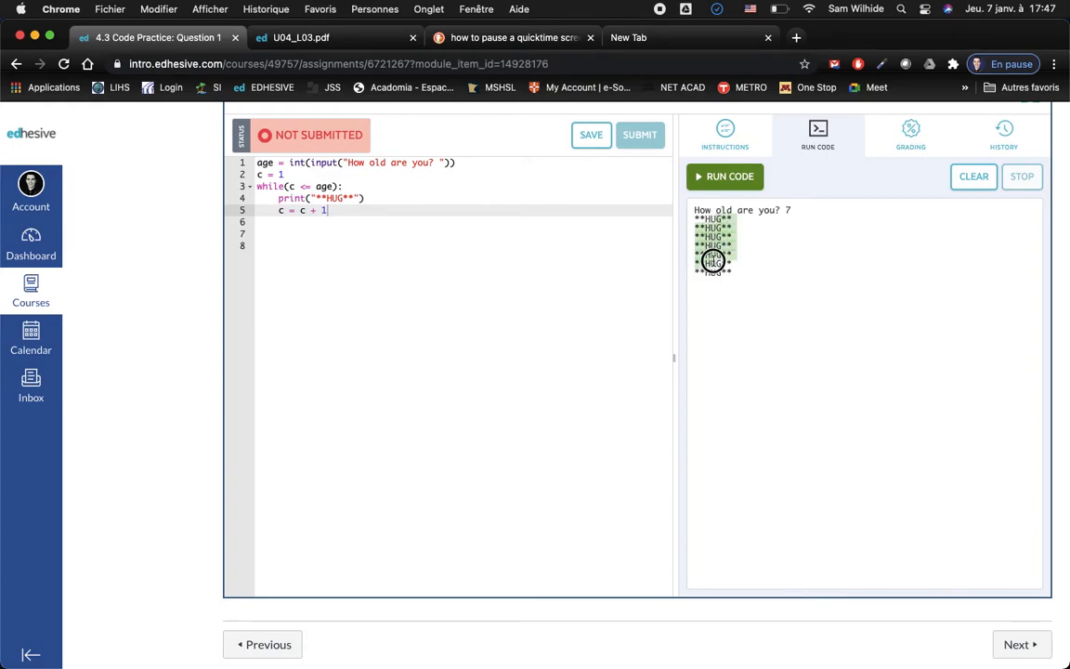
pyautogui.click(785, 283)
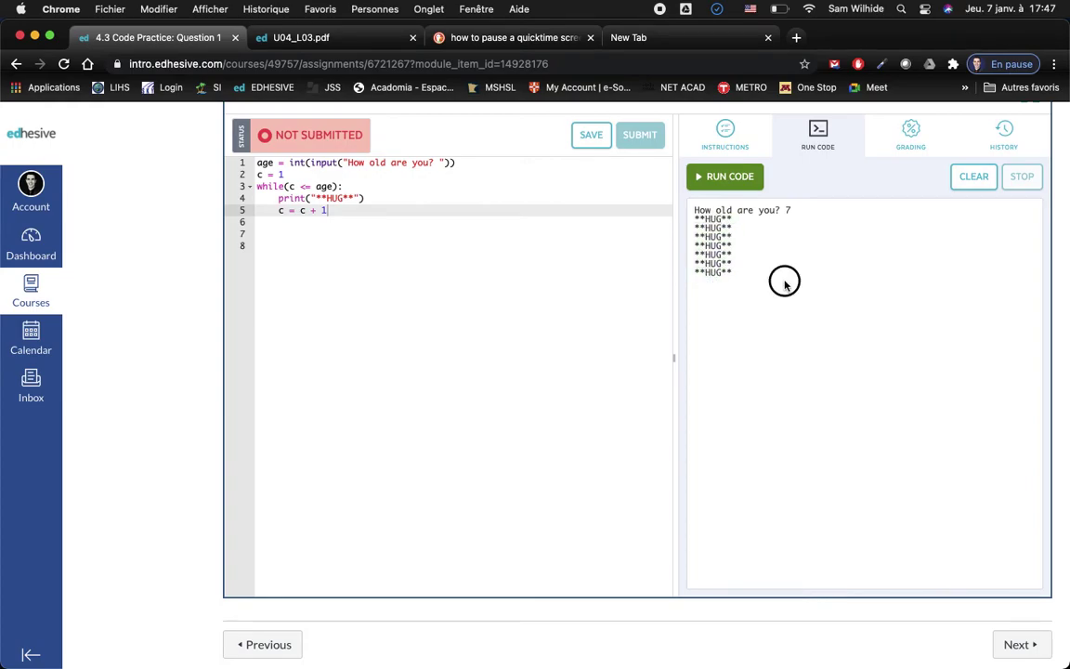
# Have the grader check the hug program, scoring 100%, and screenshot the result window
pyautogui.click(911, 135)
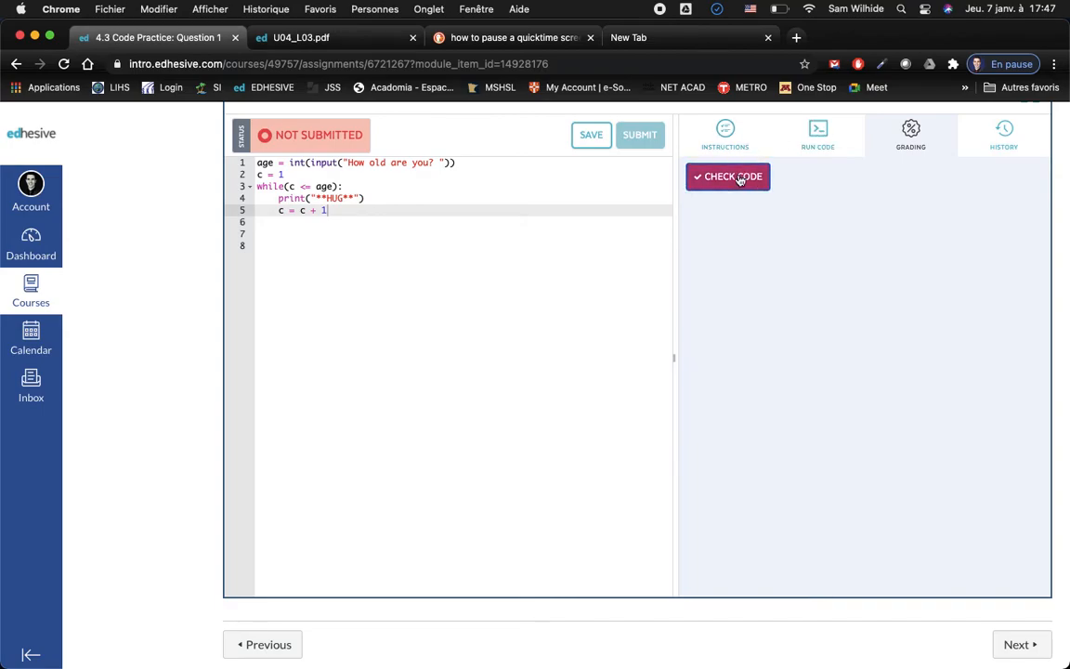
pyautogui.click(739, 179)
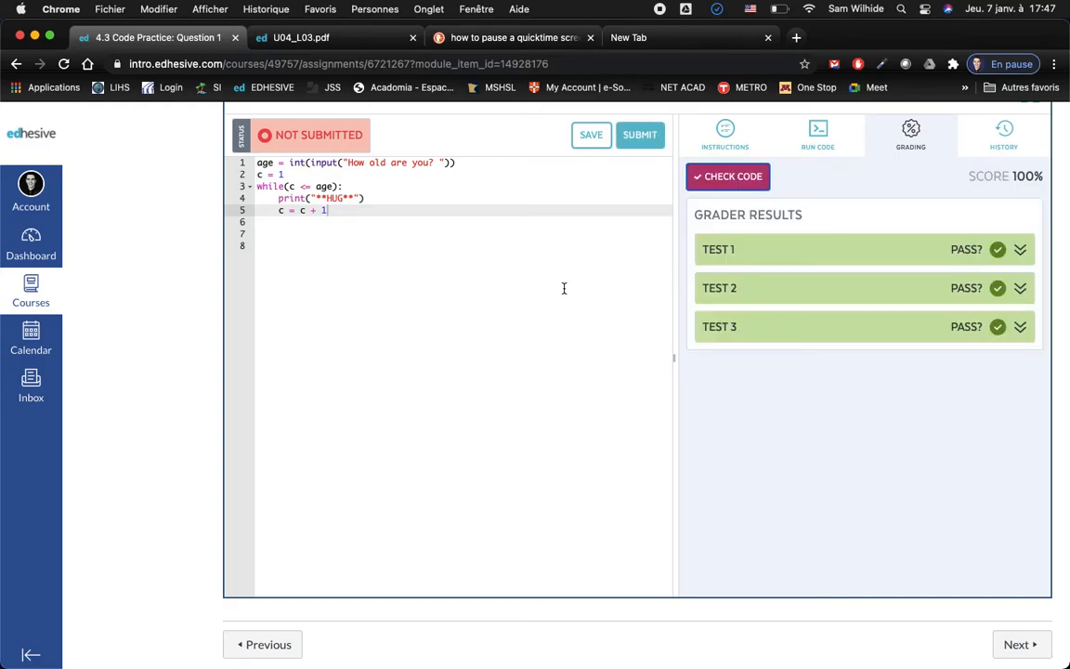
pyautogui.press('super+shift+4')
pyautogui.press('space')
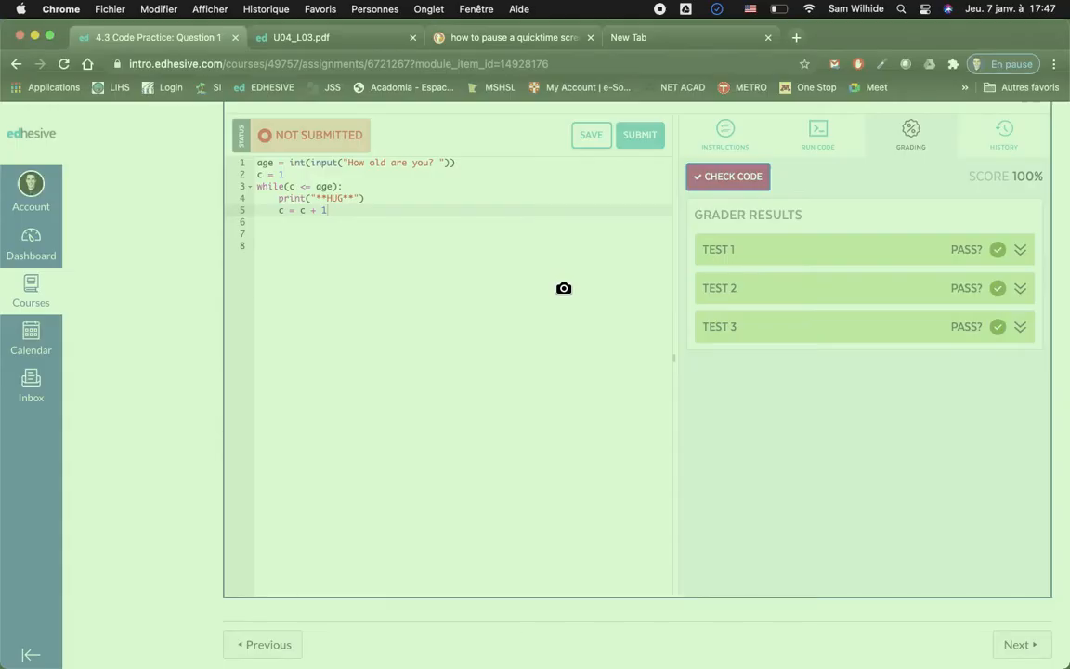
pyautogui.click(549, 287)
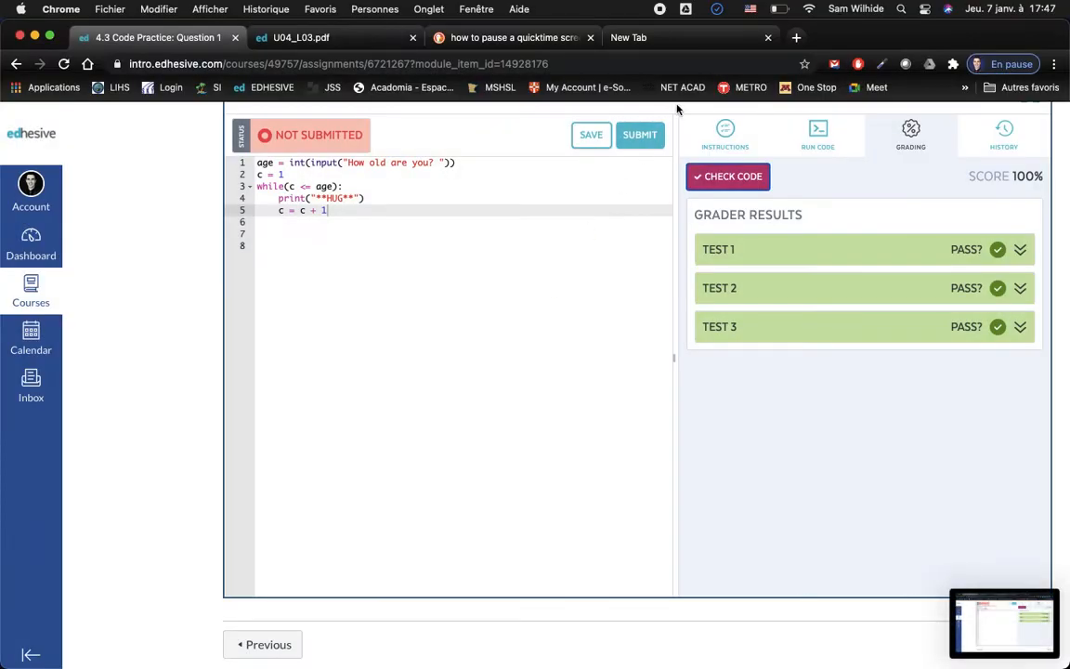
# Submit the 100% score, confirm the Success dialog and move on to Question 2
pyautogui.click(639, 136)
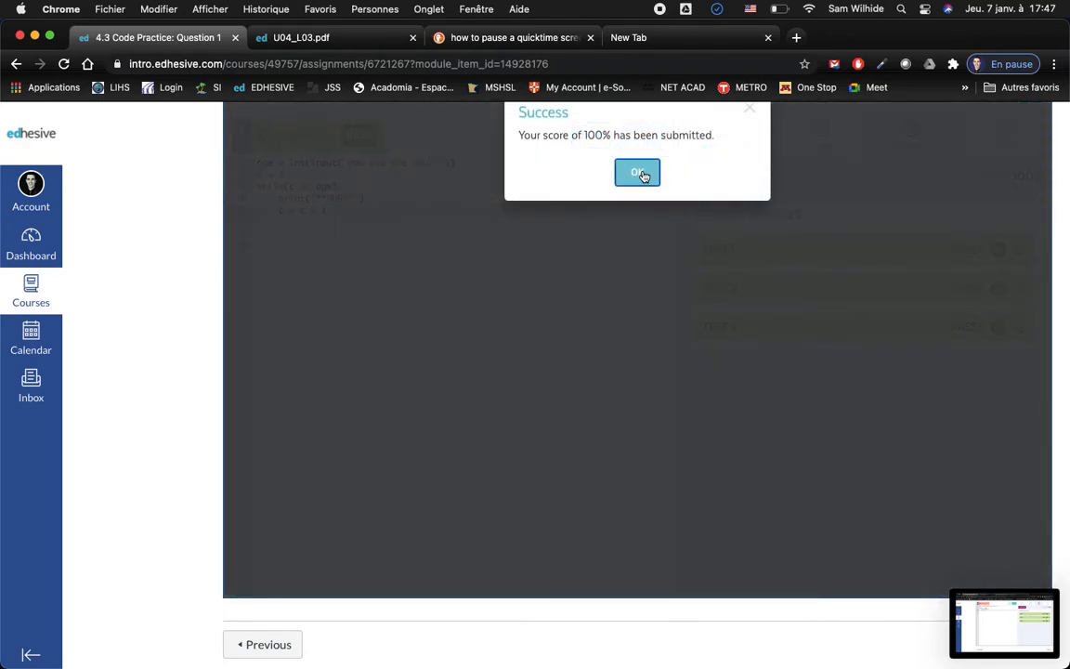
pyautogui.click(641, 174)
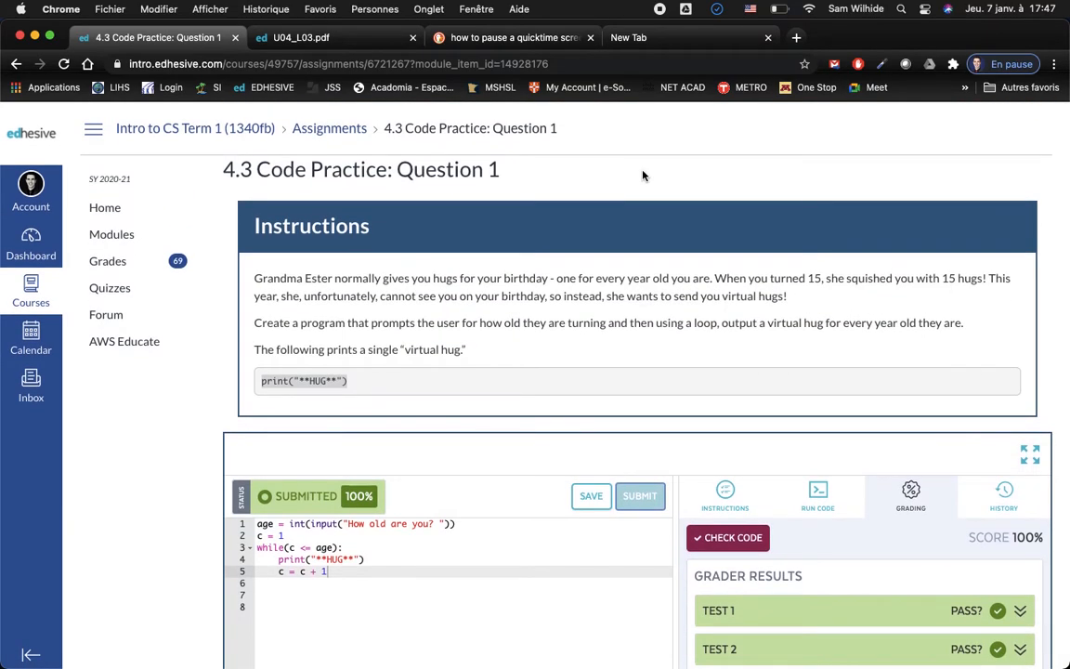
pyautogui.scroll(-10, 598, 389)
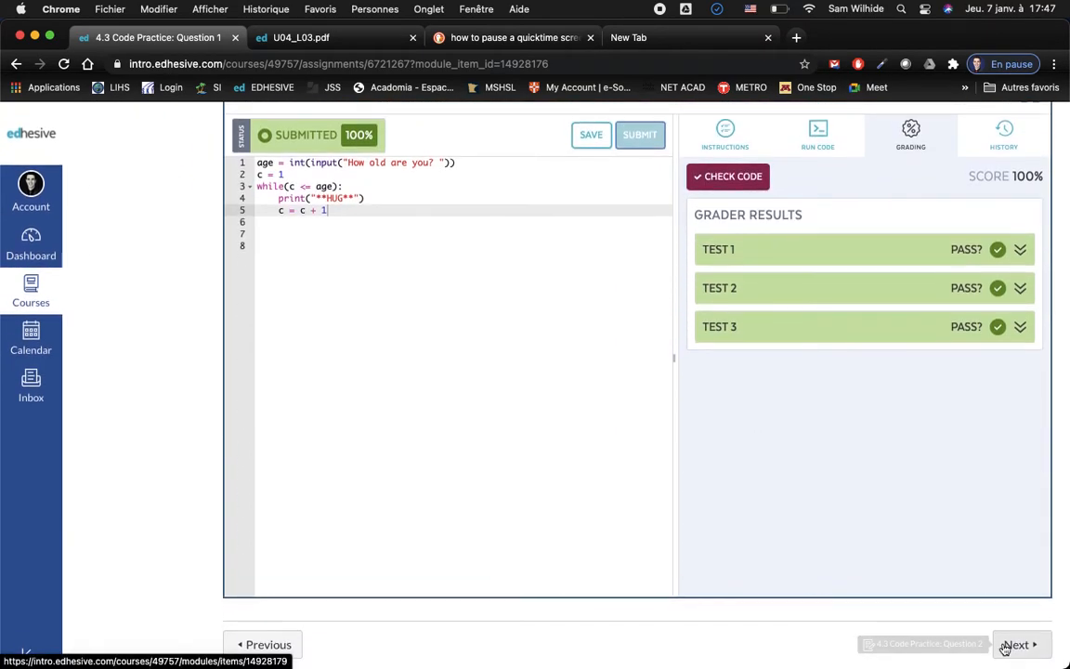
pyautogui.click(1005, 647)
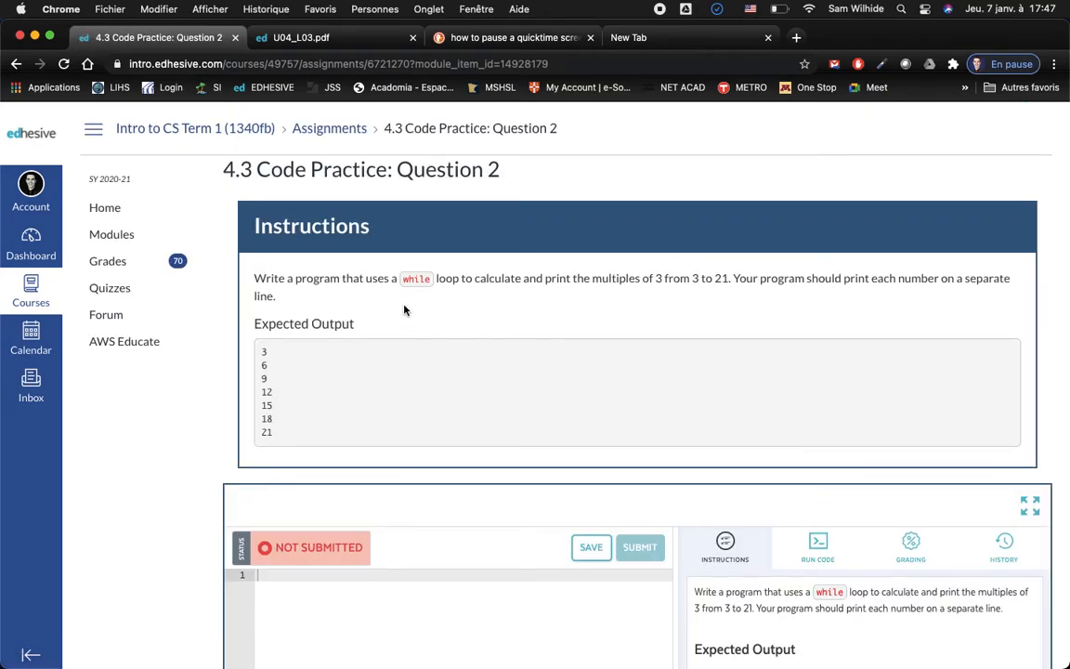
# Read Question 2's instructions to print multiples of 3 up to 21 and start the counter line in the editor
pyautogui.tripleClick(372, 274)
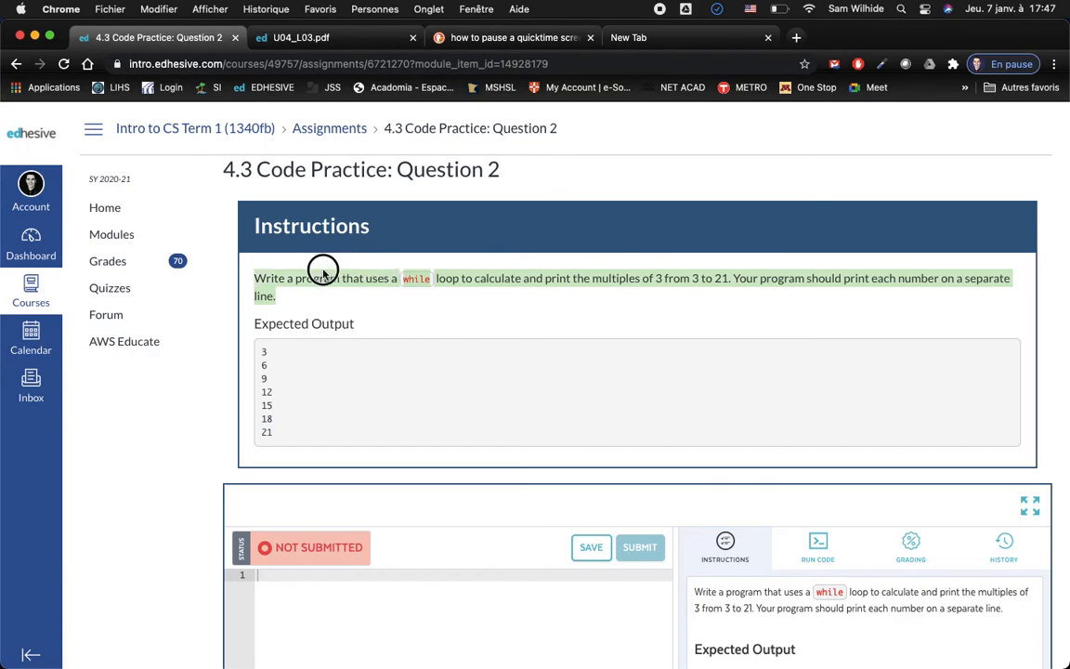
pyautogui.doubleClick(566, 281)
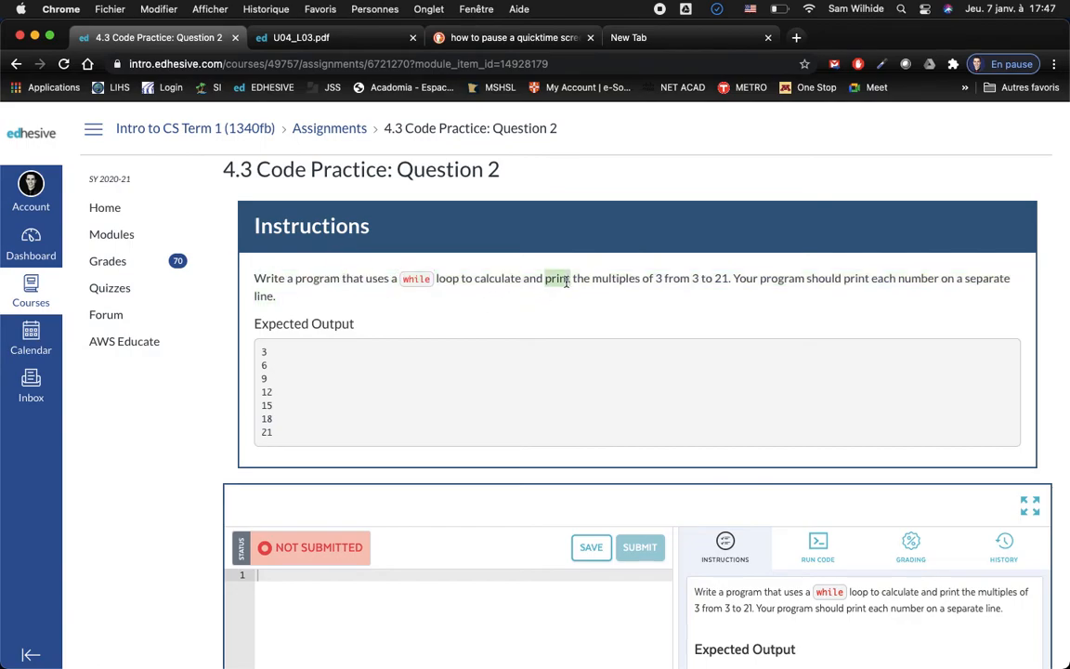
pyautogui.click(661, 276)
pyautogui.doubleClick(721, 278)
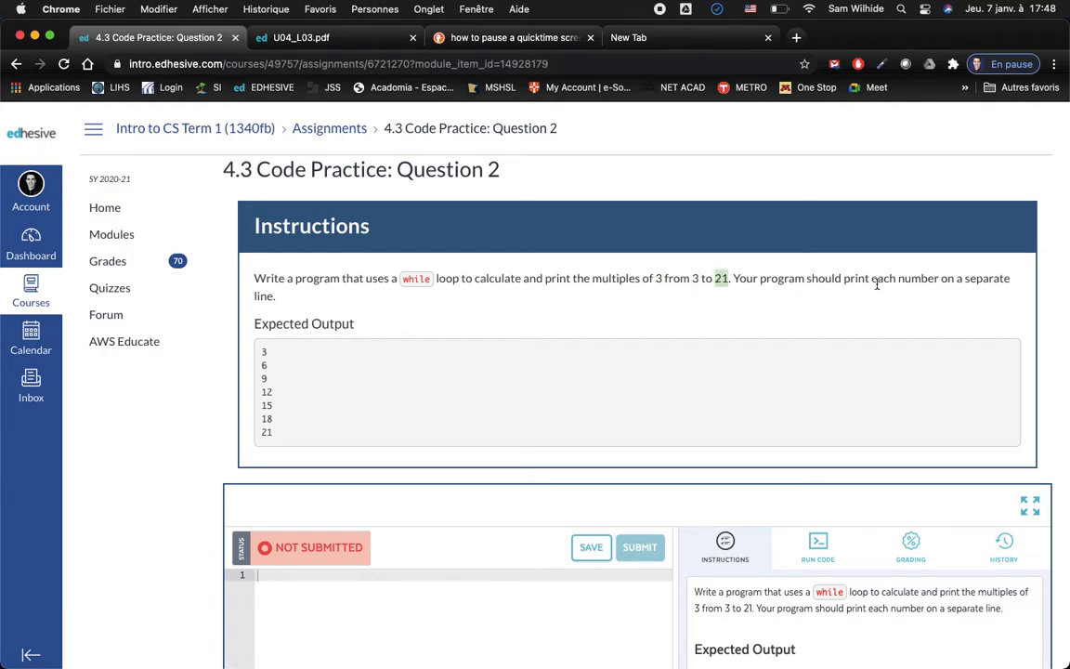
pyautogui.scroll(-3, 385, 465)
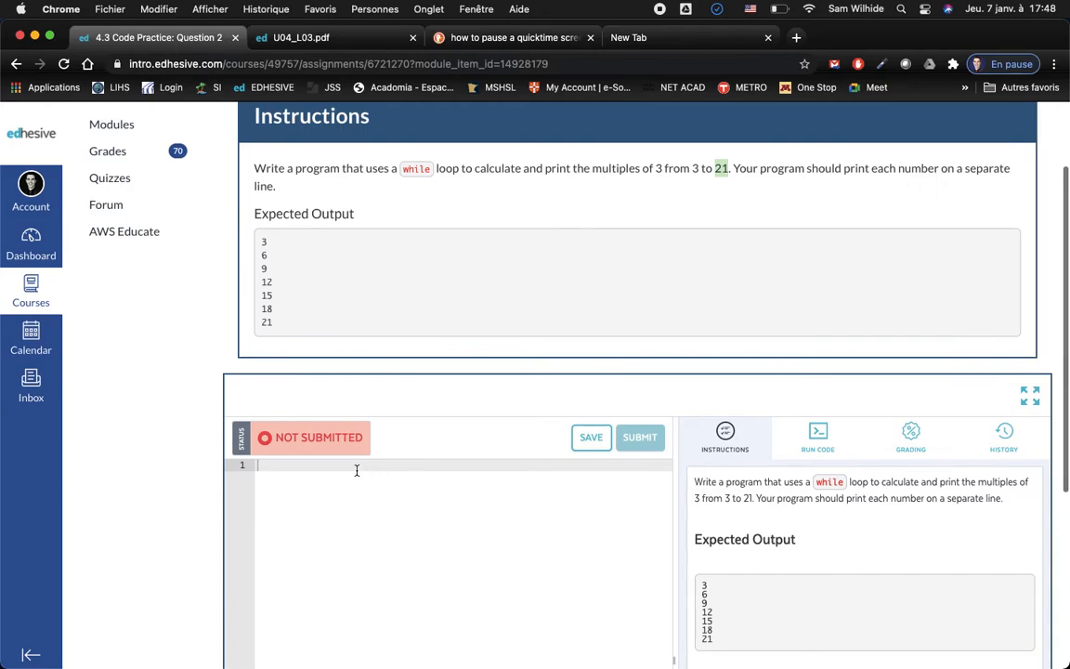
pyautogui.click(356, 579)
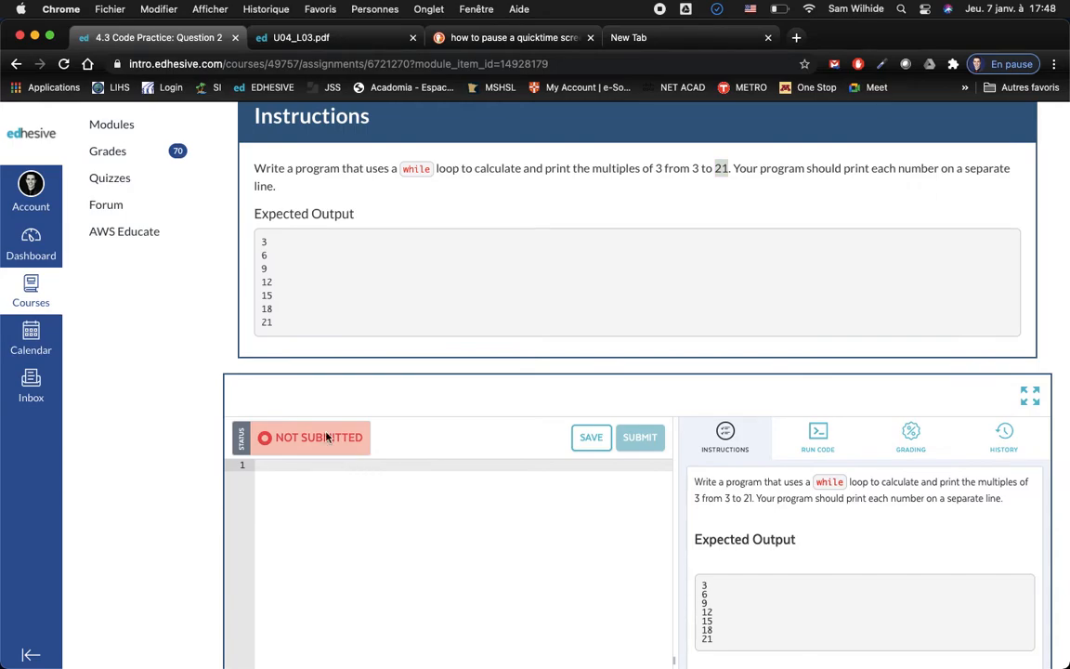
pyautogui.doubleClick(266, 321)
pyautogui.click(286, 470)
pyautogui.write('c = 2')
# Set the counter to c = 1 and write the loop header while(c <= 7):
pyautogui.press('BackSpace')
pyautogui.write('1')
pyautogui.press('Return')
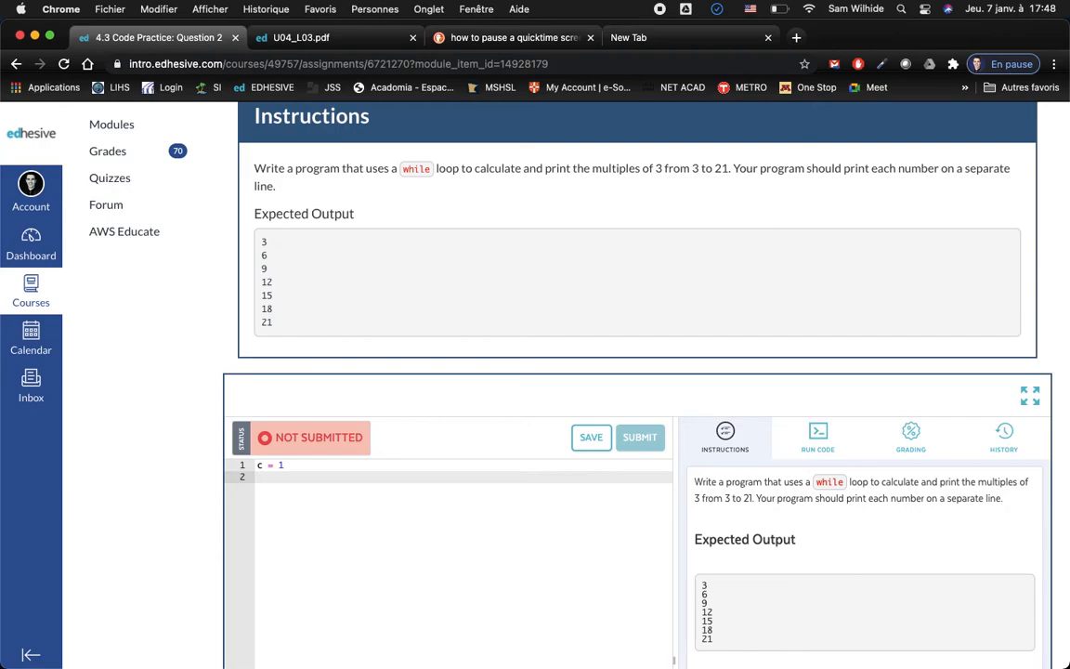
pyautogui.write('while(')
pyautogui.write('c < =')
pyautogui.press('BackSpace')
pyautogui.press('BackSpace')
pyautogui.press('BackSpace')
pyautogui.write('= 7)')
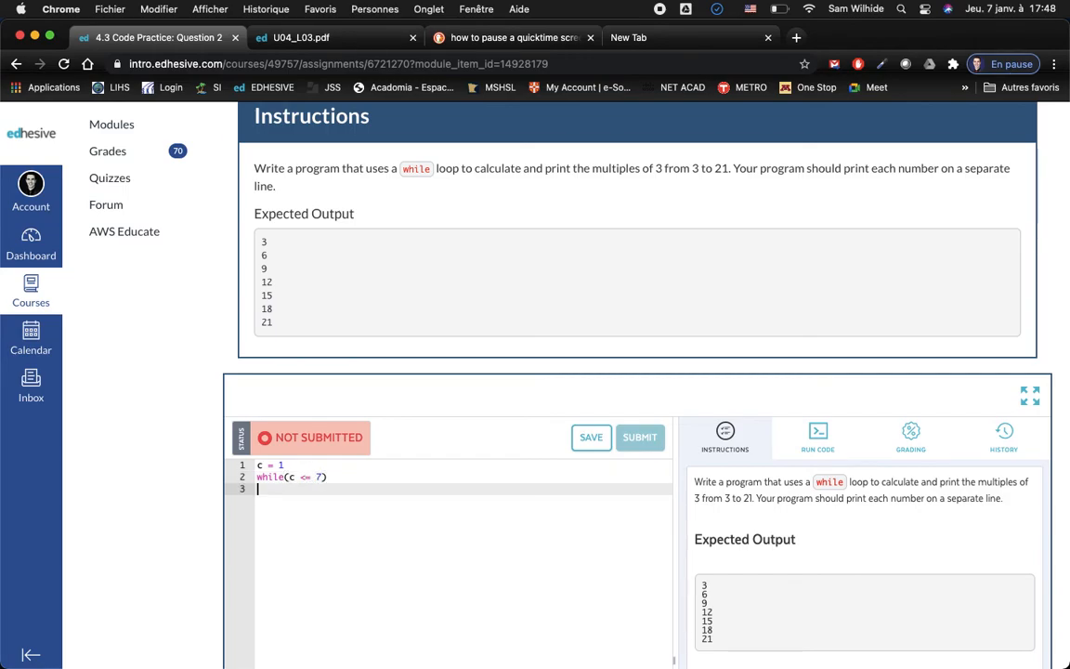
pyautogui.write(':')
pyautogui.press('Return')
pyautogui.press('Return')
pyautogui.write('print(')
pyautogui.write('3*')
pyautogui.write('c')
# Fill the loop body with print(3*c) and c = c + 1, then run it to output 3 through 21
pyautogui.press('Down')
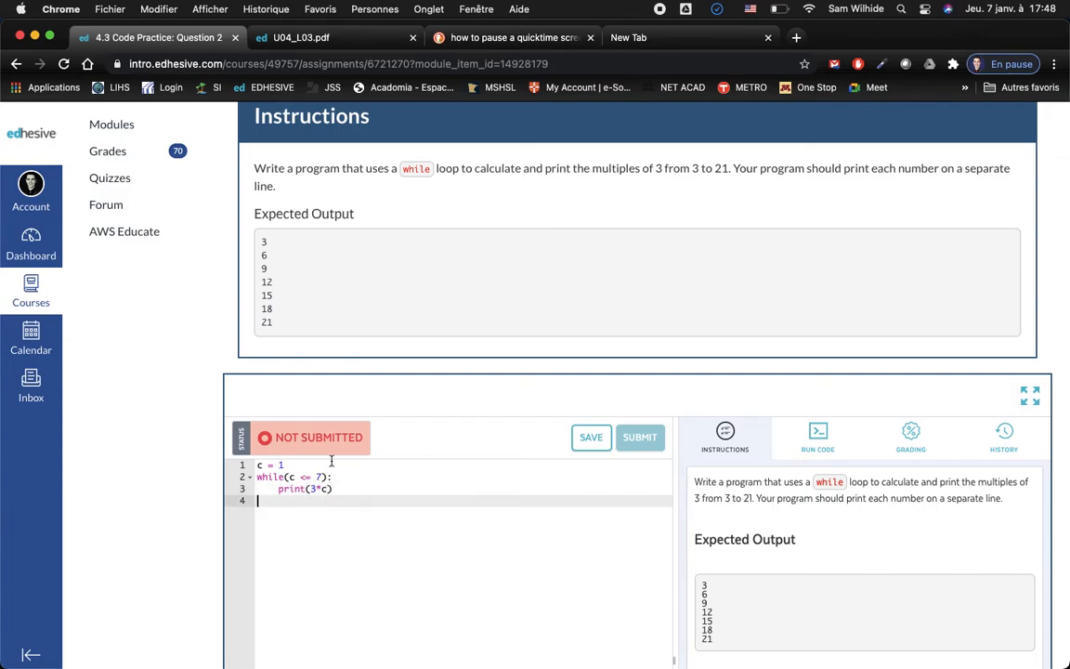
pyautogui.press('Left')
pyautogui.press('Return')
pyautogui.write('c = ')
pyautogui.write('c +')
pyautogui.write(' 1')
pyautogui.press('Down')
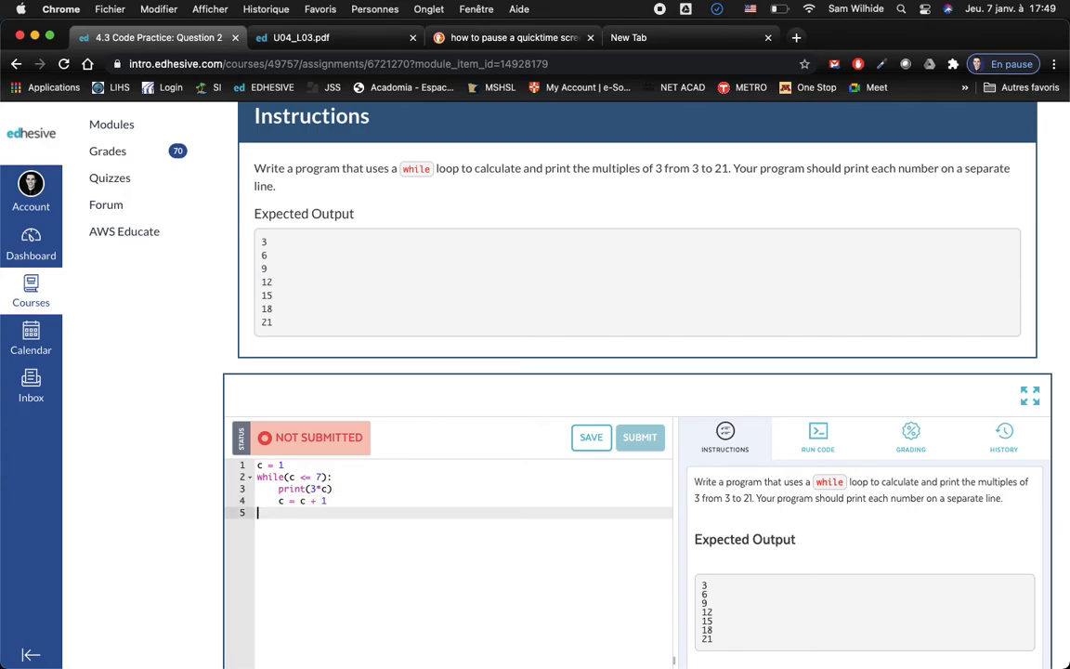
pyautogui.click(828, 440)
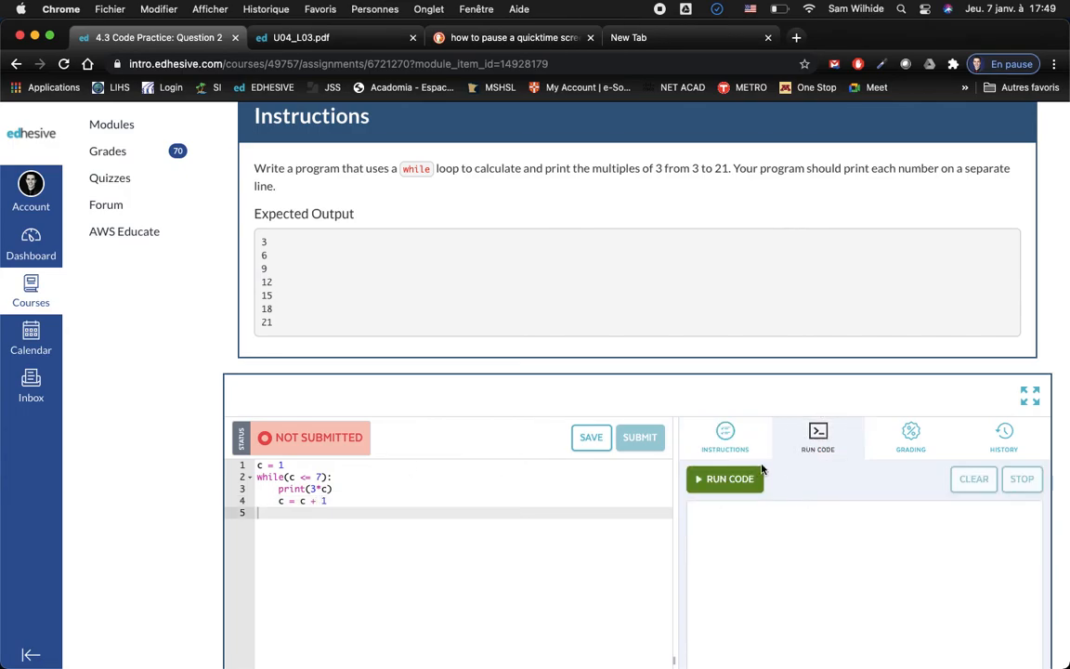
pyautogui.click(734, 479)
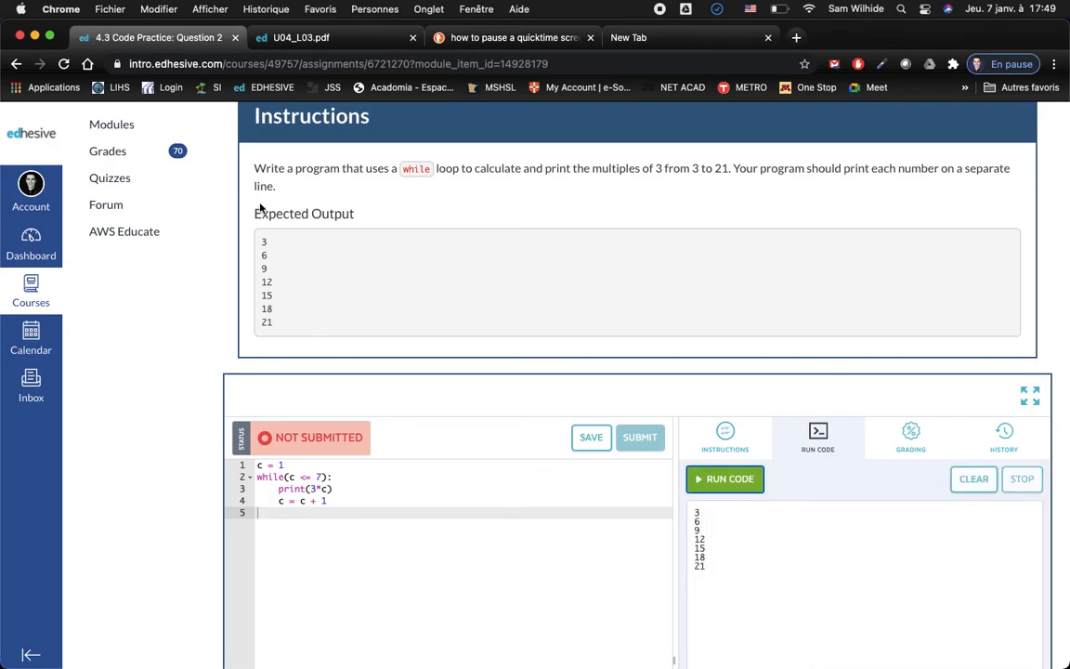
# Have the grader check the multiples-of-3 program, passing all five tests at 100%
pyautogui.click(911, 432)
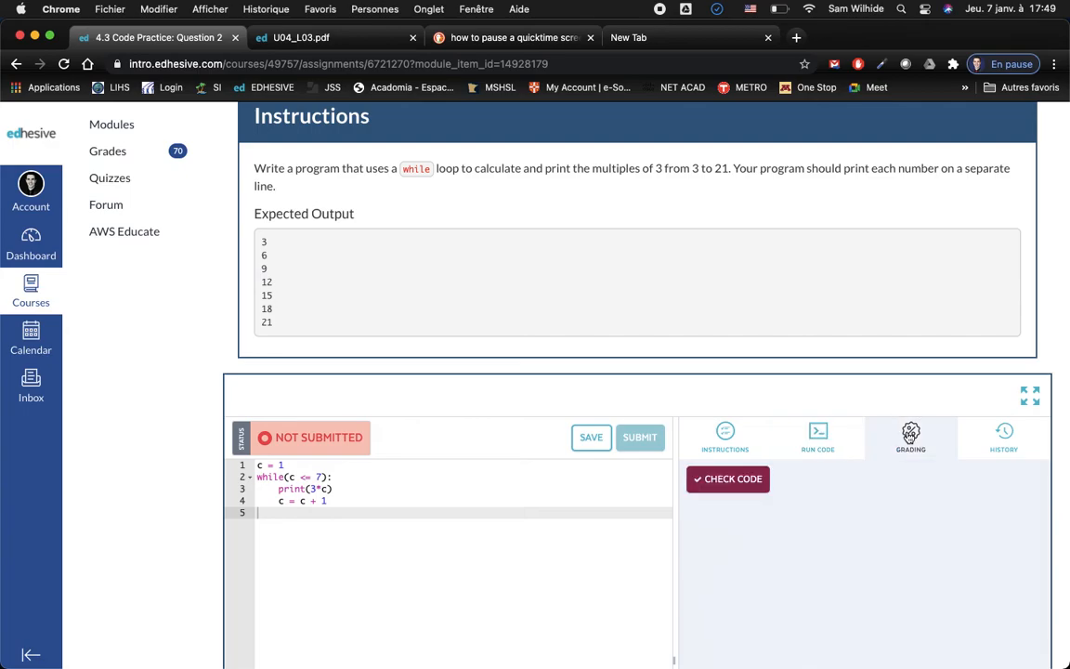
pyautogui.click(743, 479)
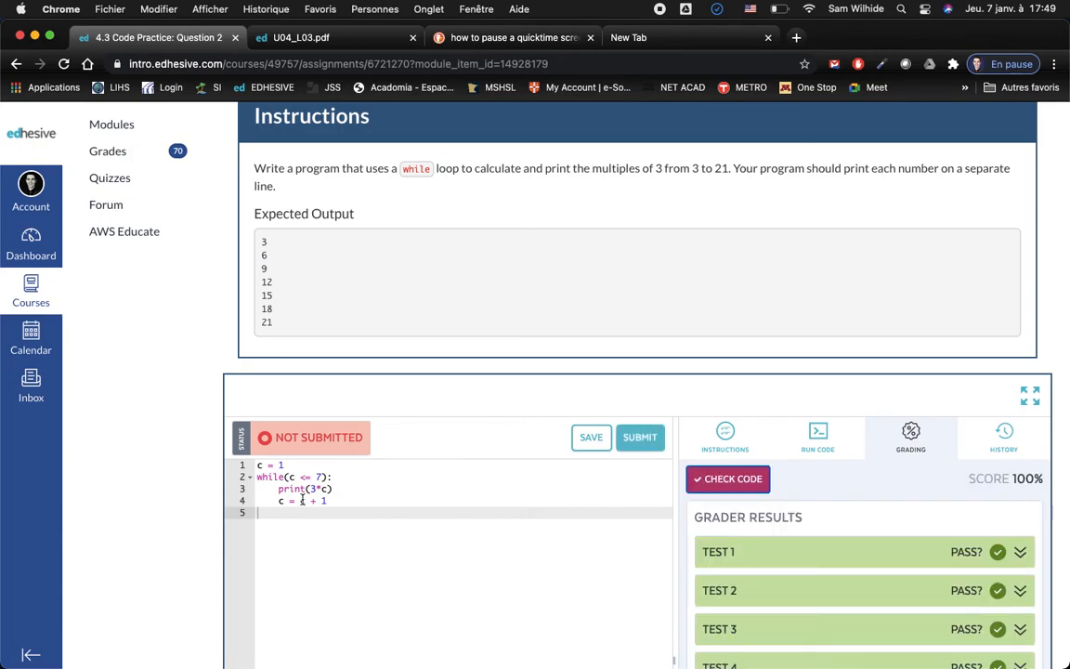
pyautogui.click(381, 503)
pyautogui.scroll(-3, 381, 504)
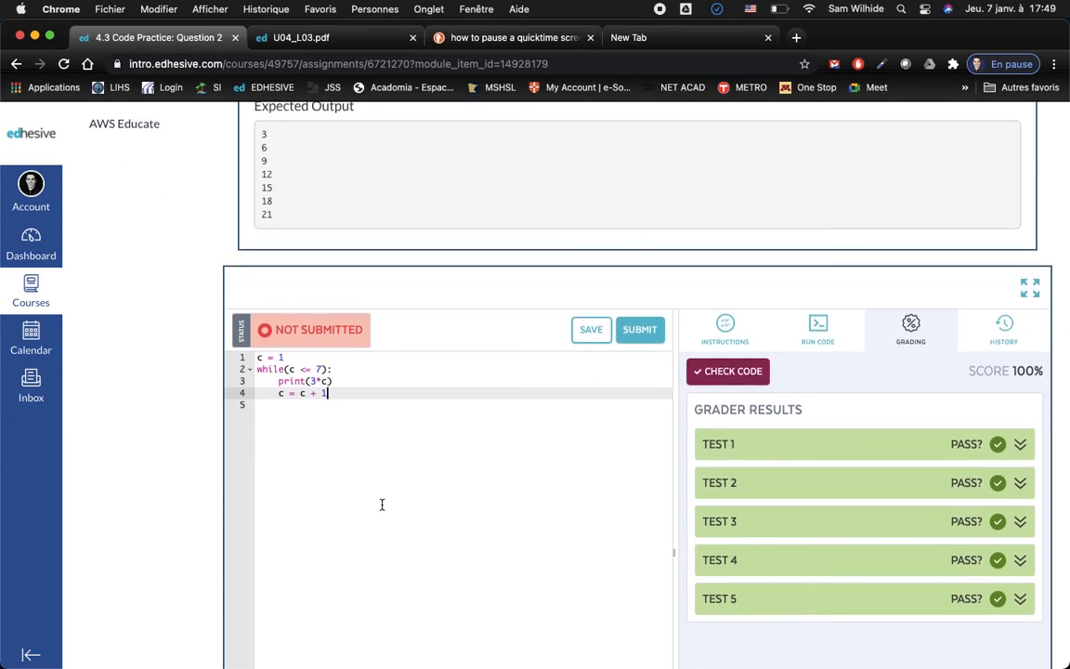
pyautogui.scroll(-2, 380, 503)
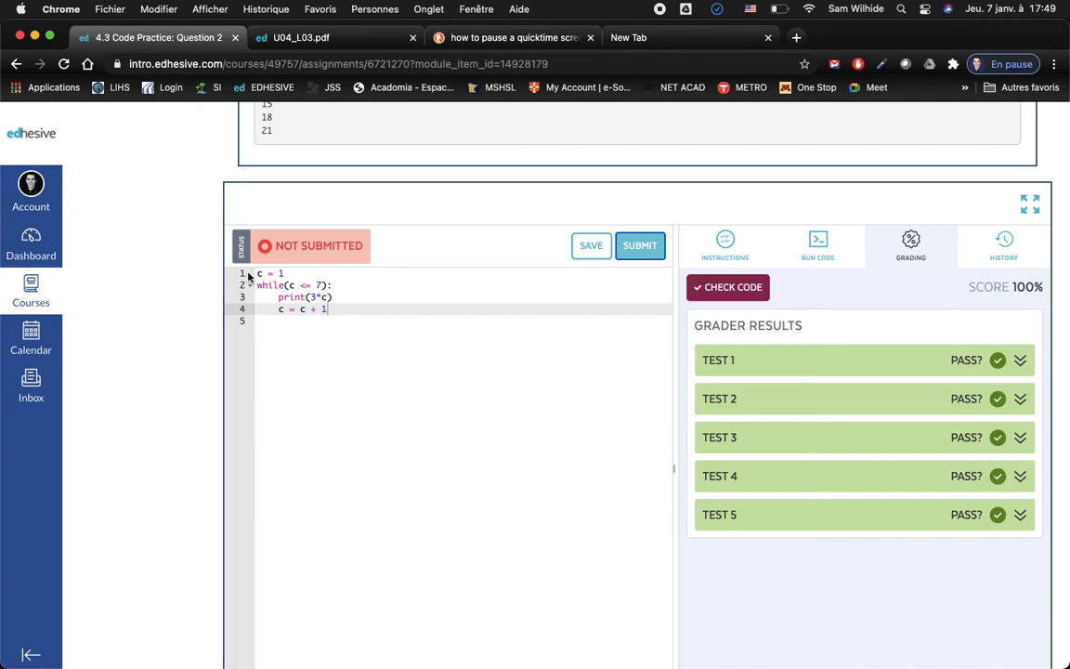
# Submit the 100% score, confirm it, and continue to the 4.4 Data Revisited lesson
pyautogui.click(648, 253)
pyautogui.click(637, 282)
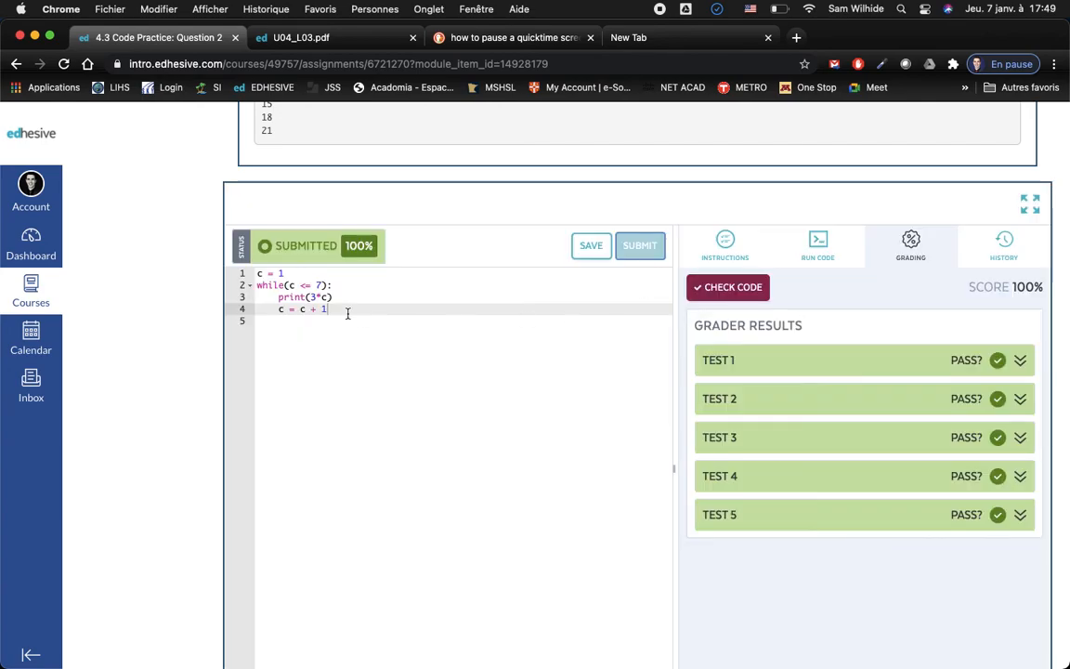
pyautogui.scroll(2, 476, 350)
pyautogui.scroll(-5, 476, 350)
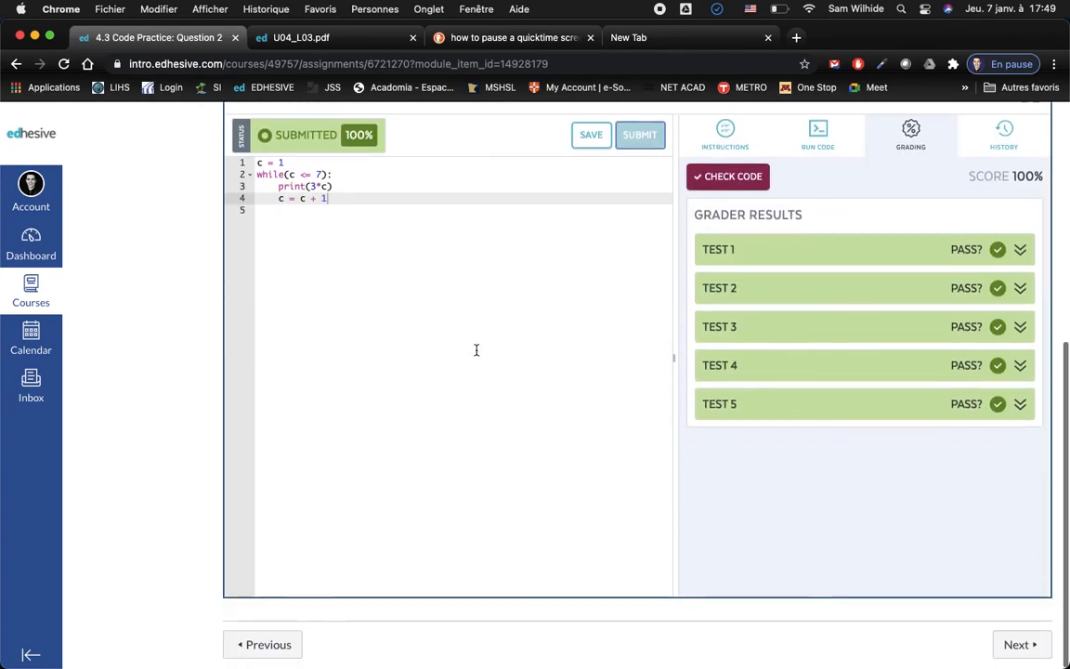
pyautogui.scroll(2, 476, 350)
pyautogui.scroll(-2, 475, 350)
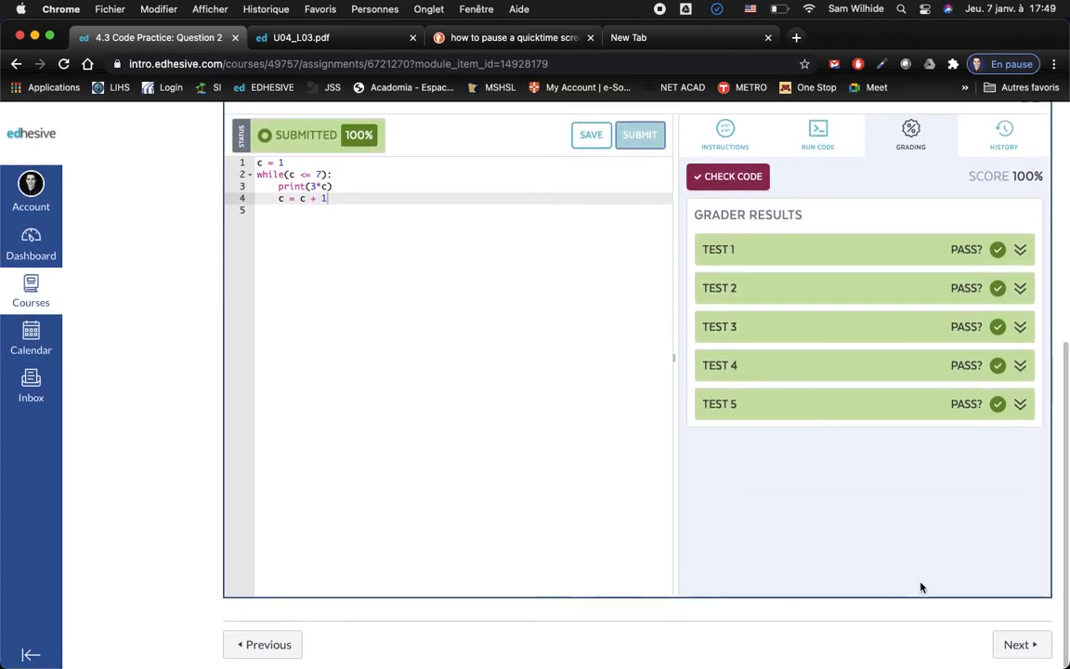
pyautogui.click(1019, 641)
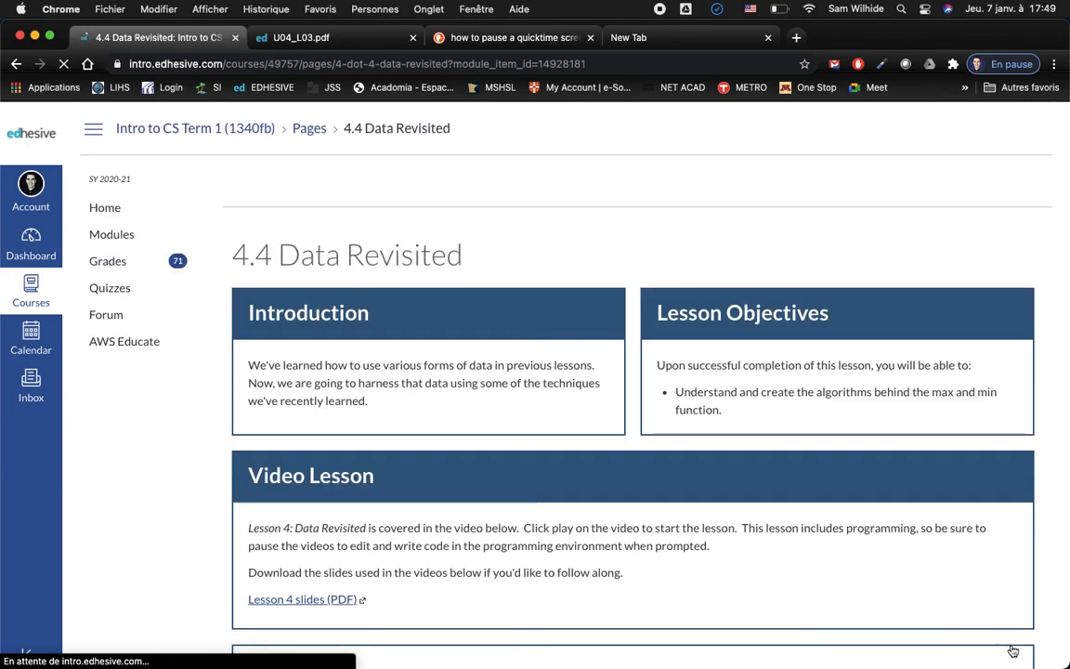
pyautogui.scroll(-5, 718, 369)
pyautogui.scroll(2, 718, 369)
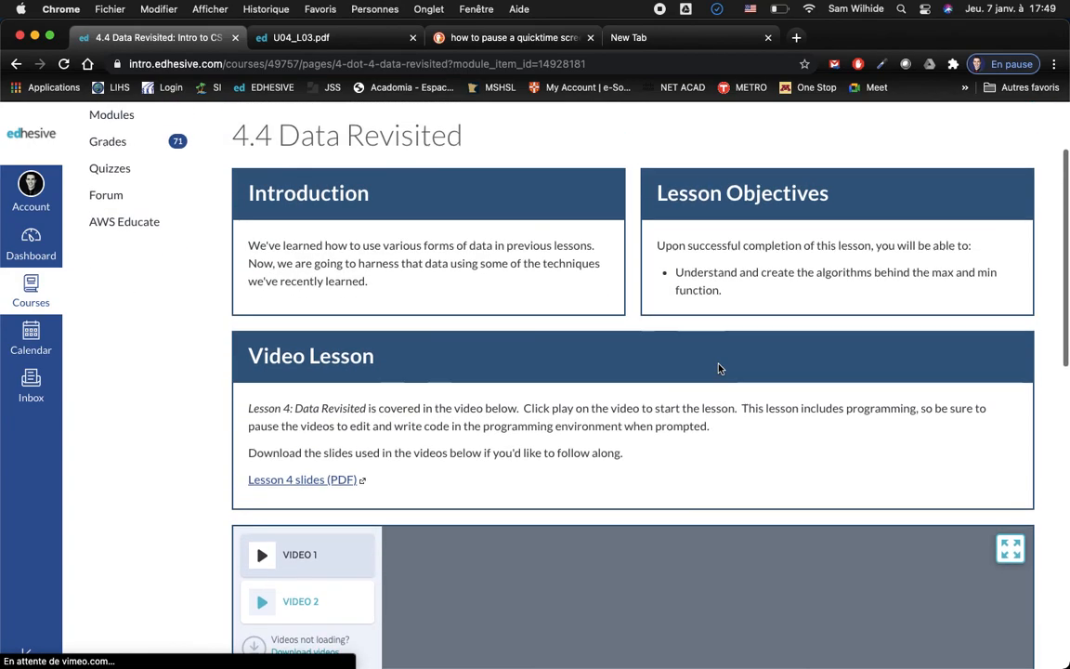
pyautogui.scroll(5, 718, 369)
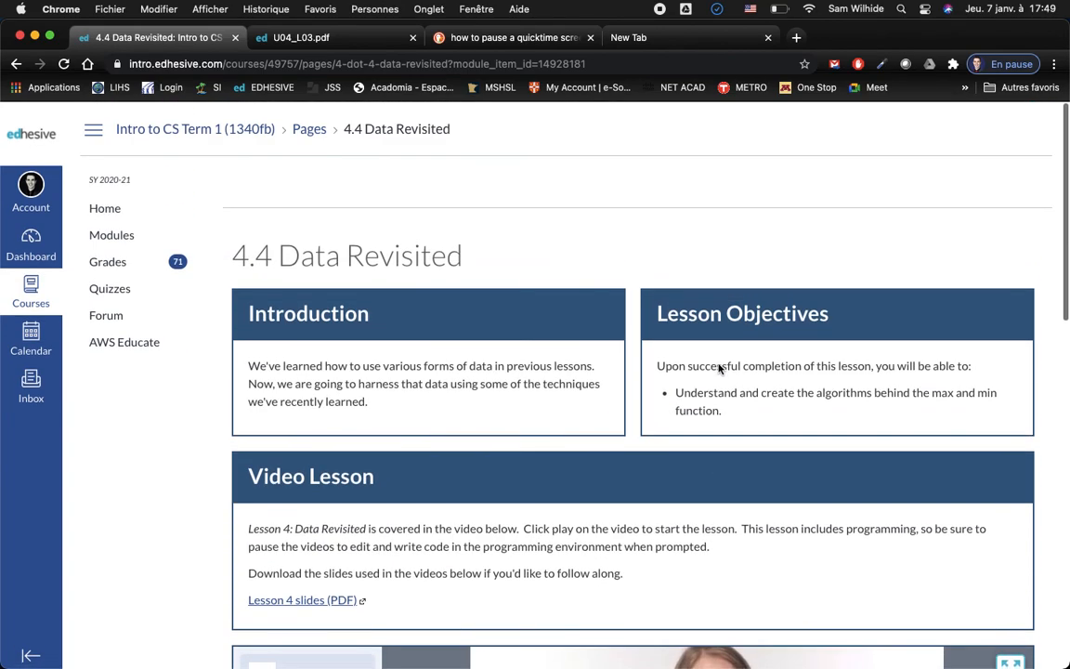